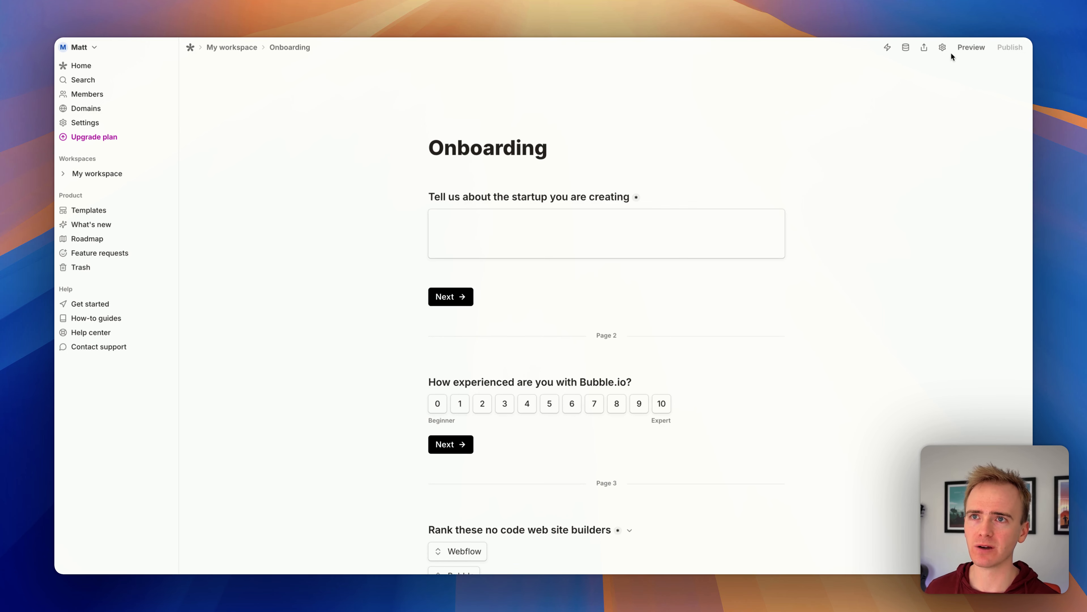
- Open the Onboarding form's integrations and start connecting a webhook
click(942, 47)
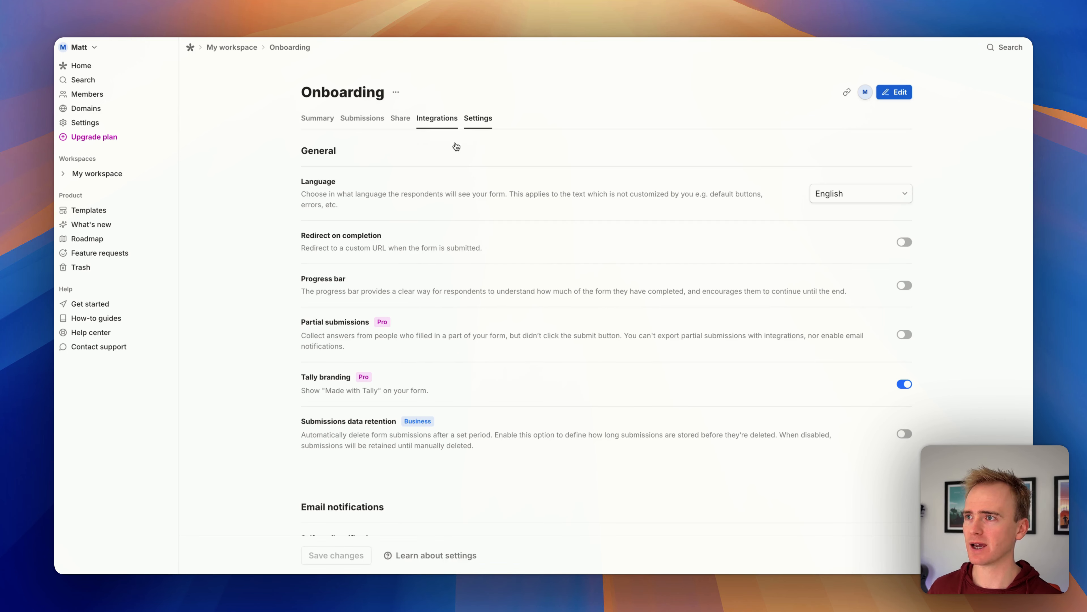
click(443, 128)
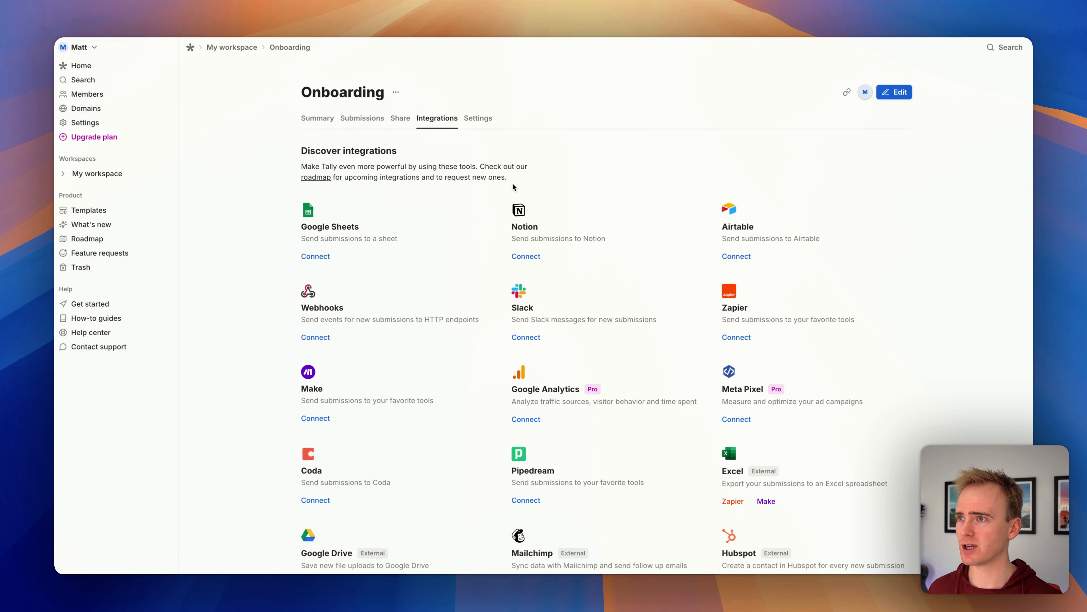
scroll(611, 251, down, 2)
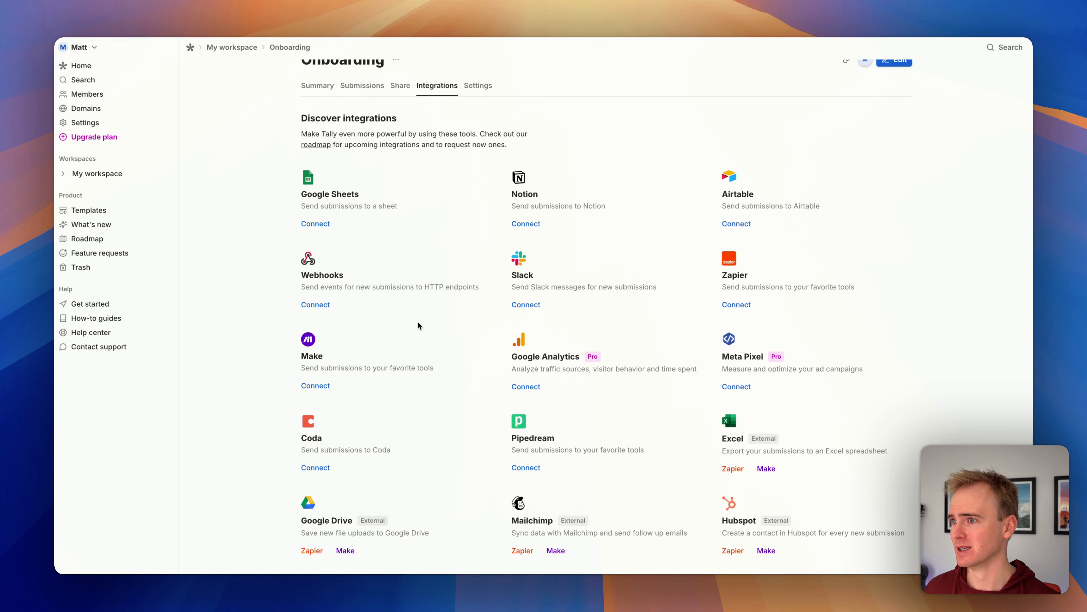
click(315, 306)
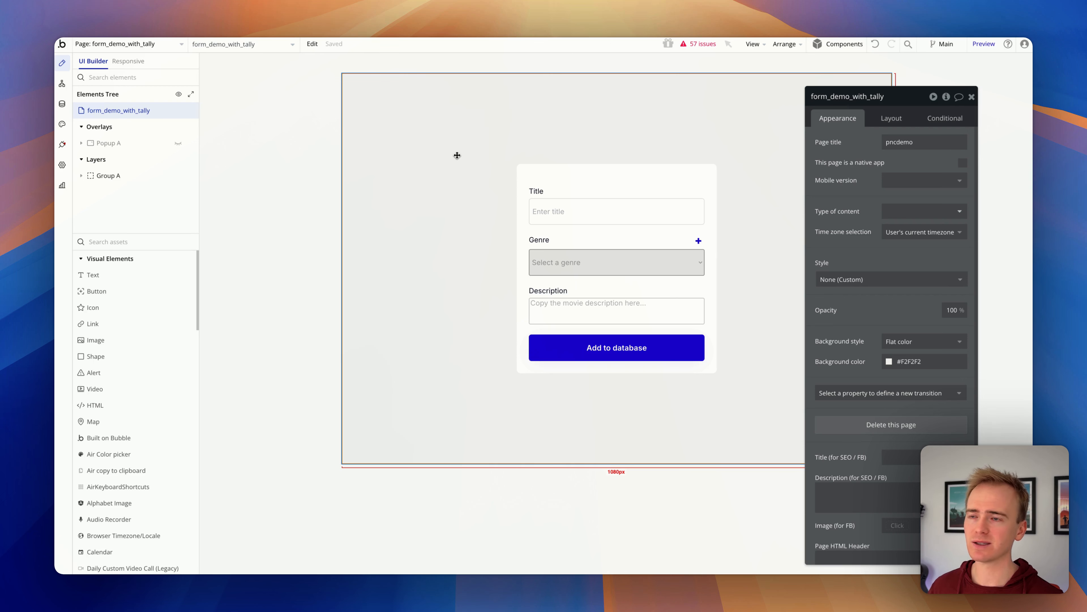
- Switch to the Bubble editor and open the app's backend workflows
click(159, 48)
scroll(163, 407, down, 10)
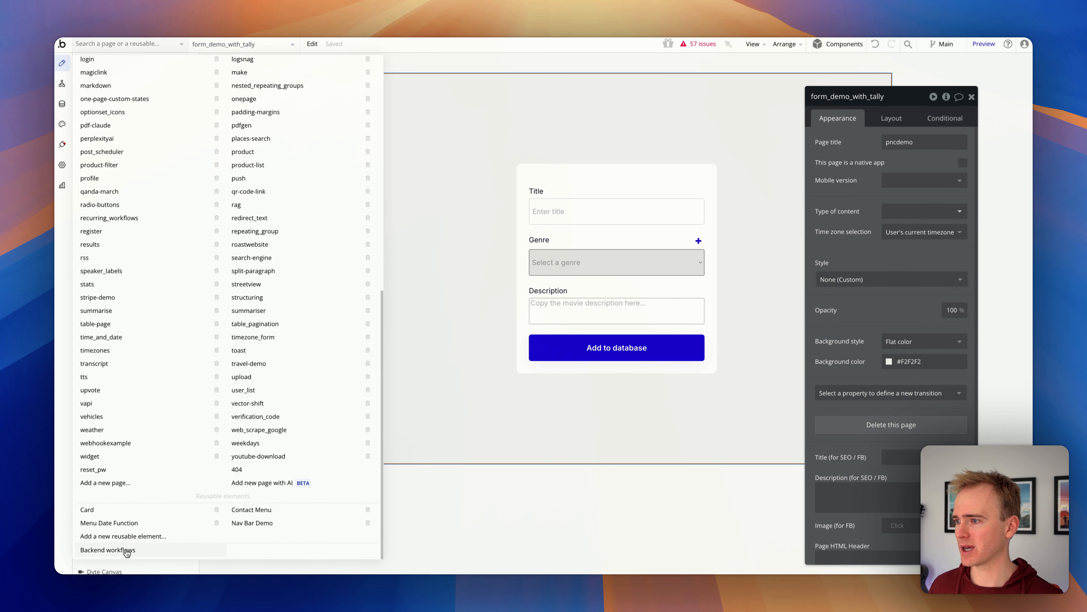
click(126, 550)
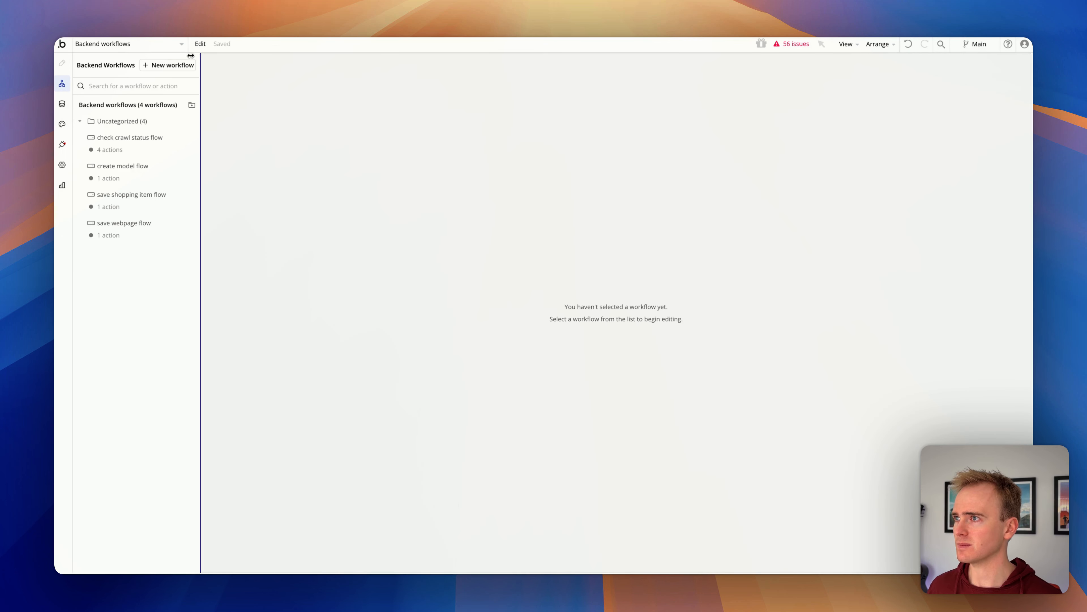
- Create a new backend API workflow with the endpoint name tally-form-data
click(161, 66)
mouse_move(616, 150)
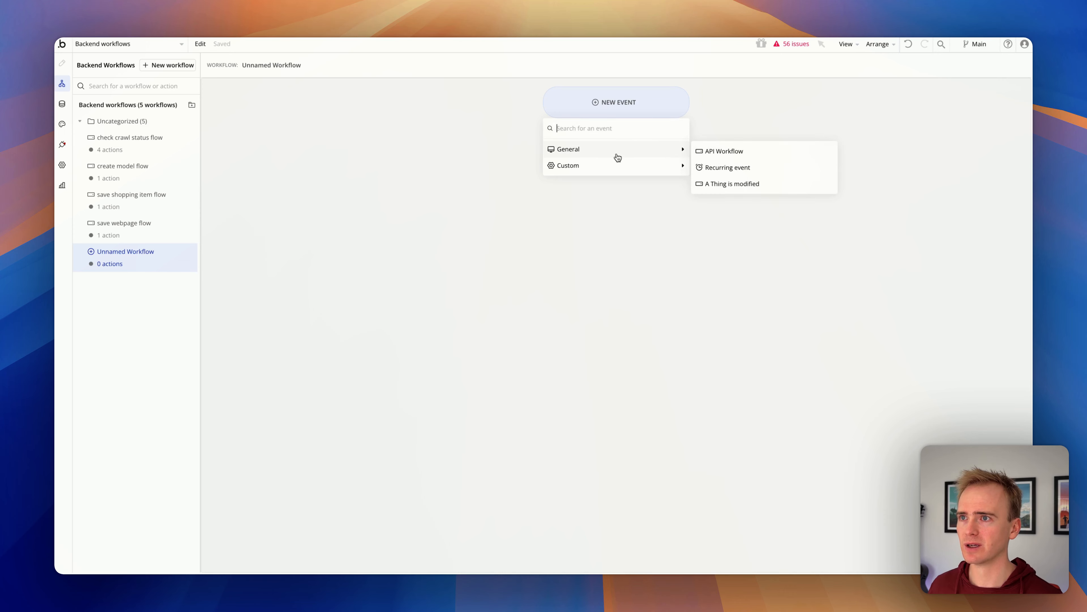
click(711, 154)
click(926, 120)
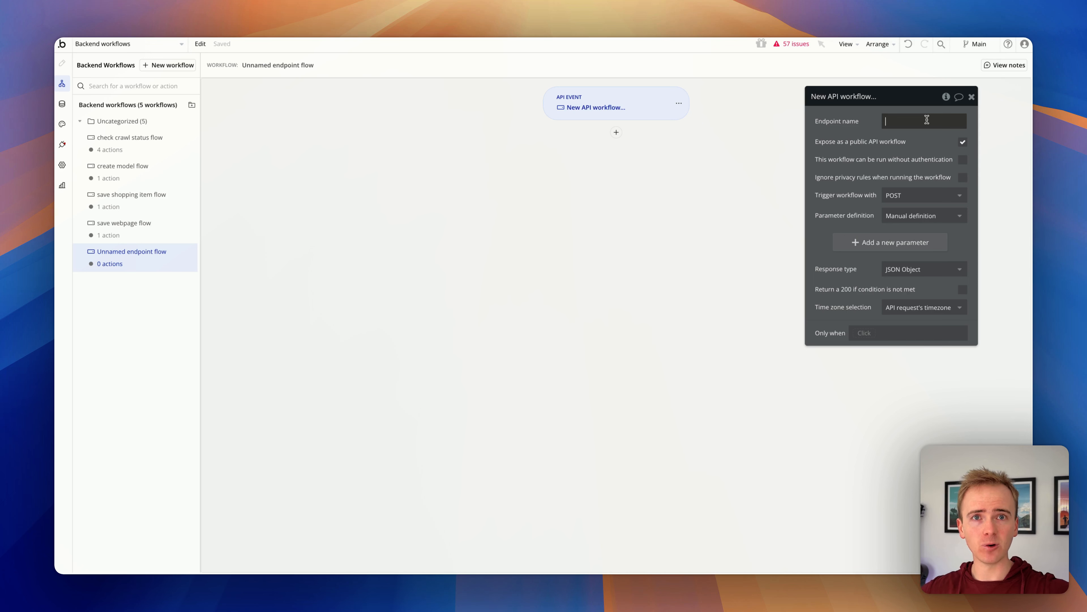
text(tal)
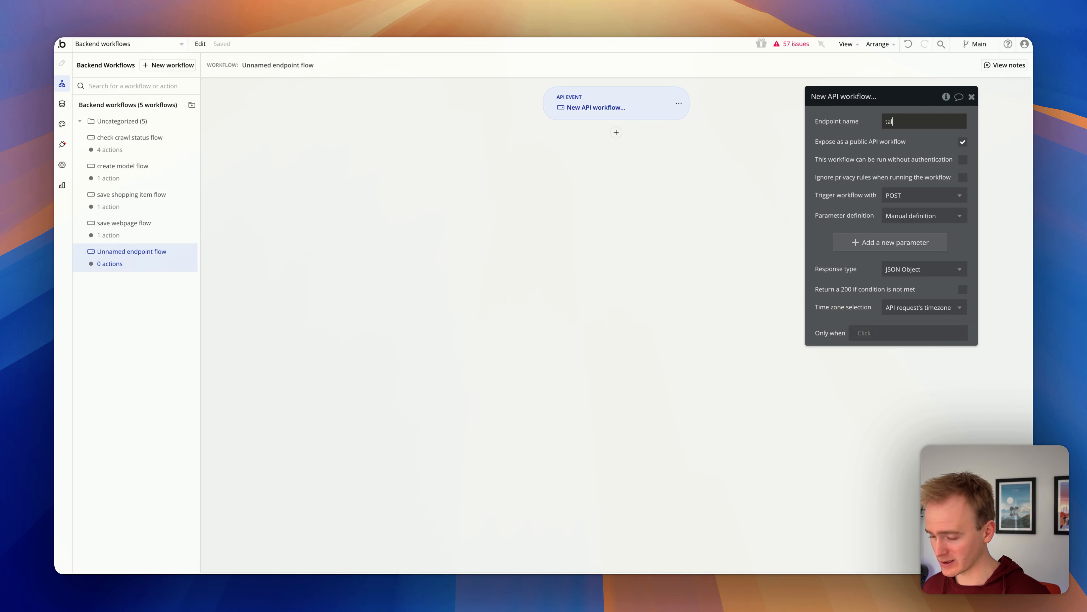
text(ly-form-data)
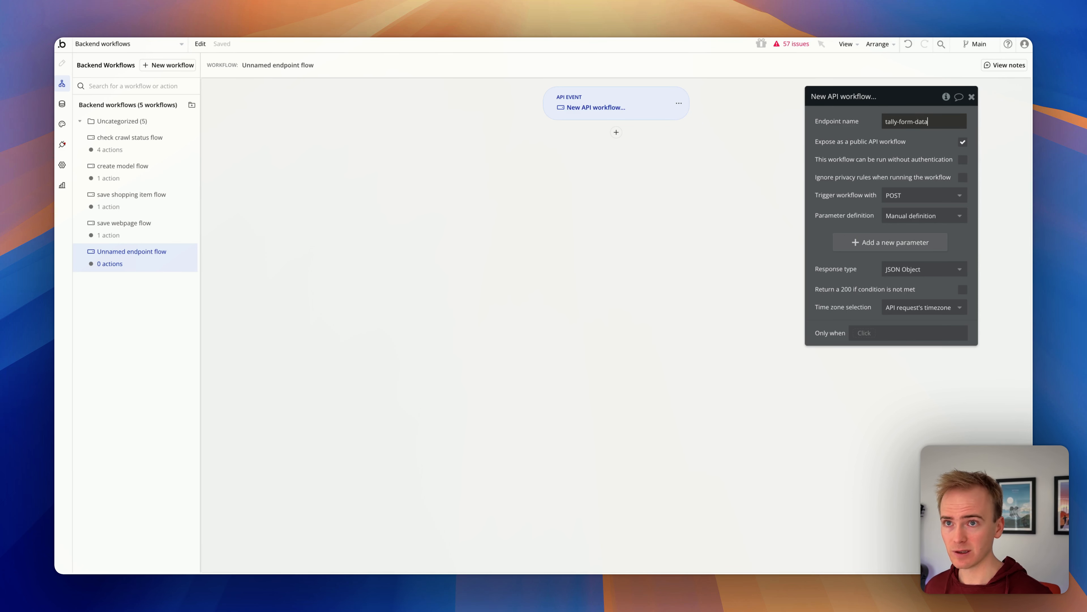
key(Return)
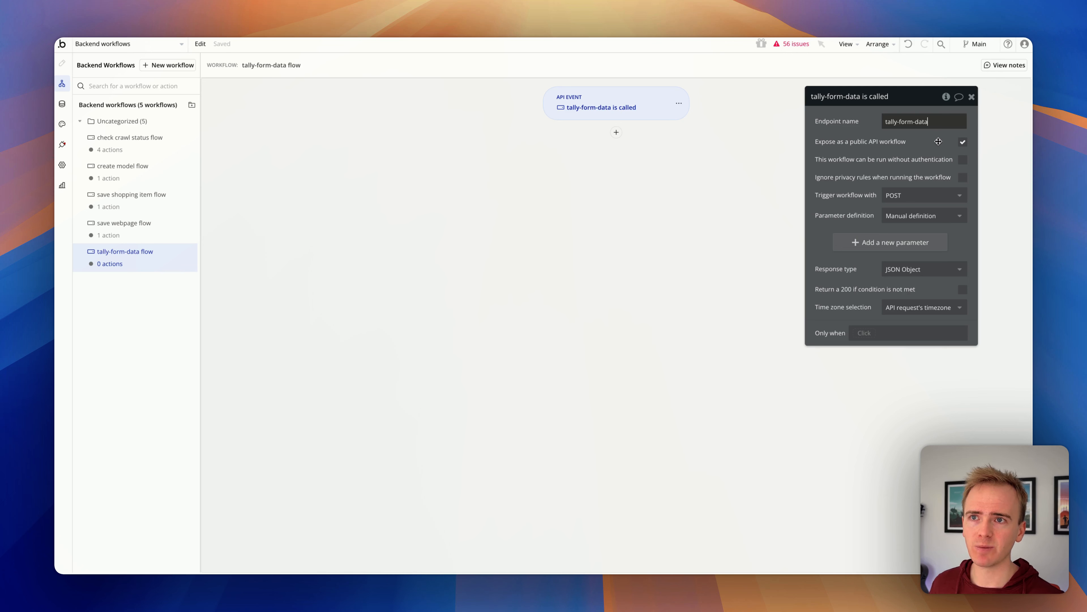
- Allow tally-form-data to run without authentication and ignore privacy rules, with its parameter definition set to Detect request data
click(963, 160)
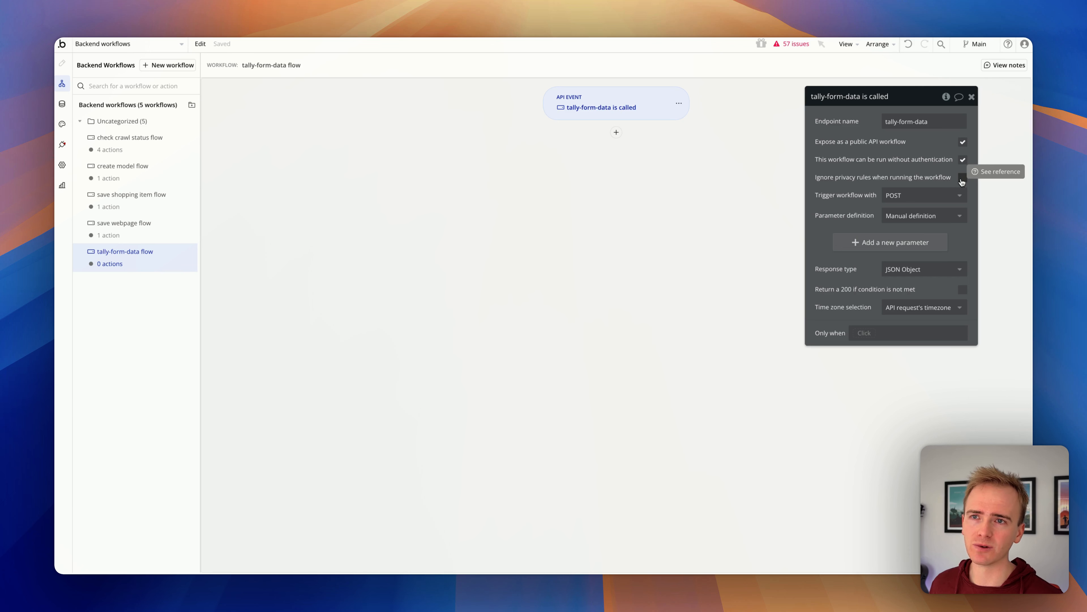
click(962, 179)
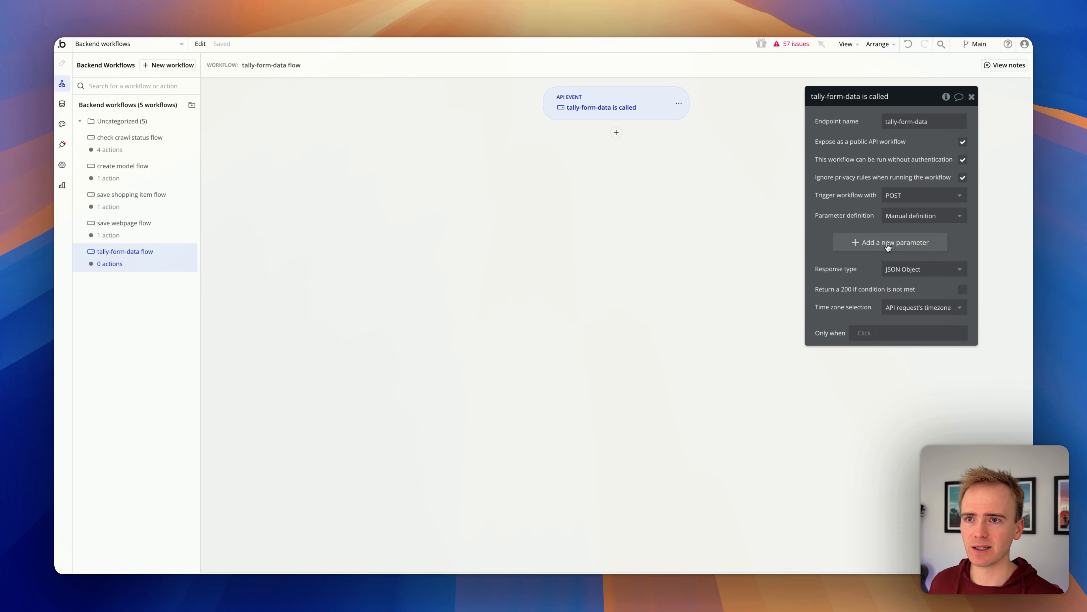
click(912, 222)
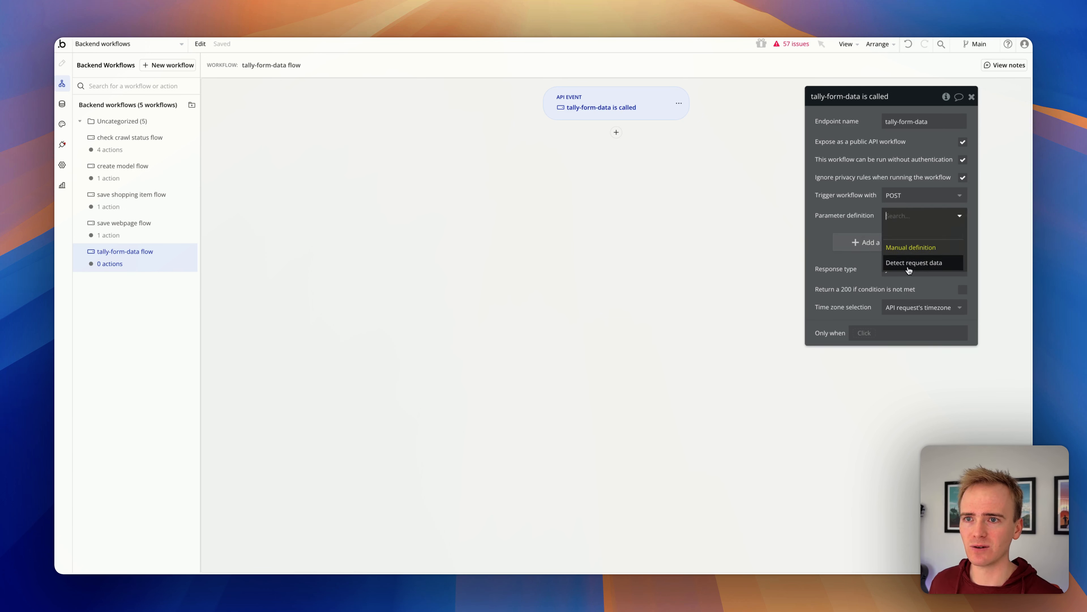
click(925, 268)
- Start detecting request data in Bubble and connect the Tally webhook to the copied tally-form-data/initialize URL
click(843, 253)
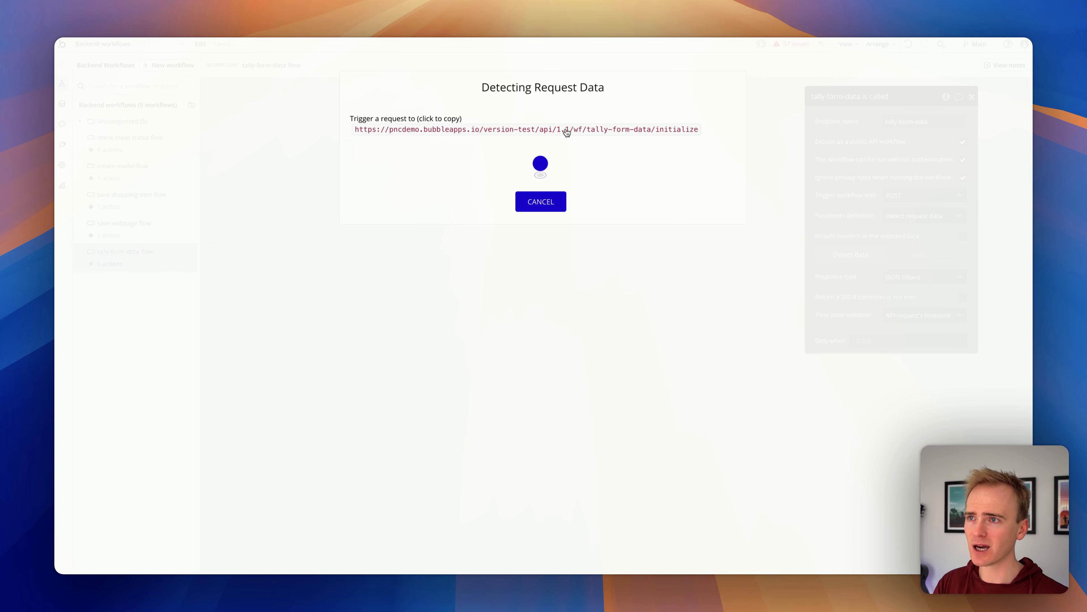
click(480, 131)
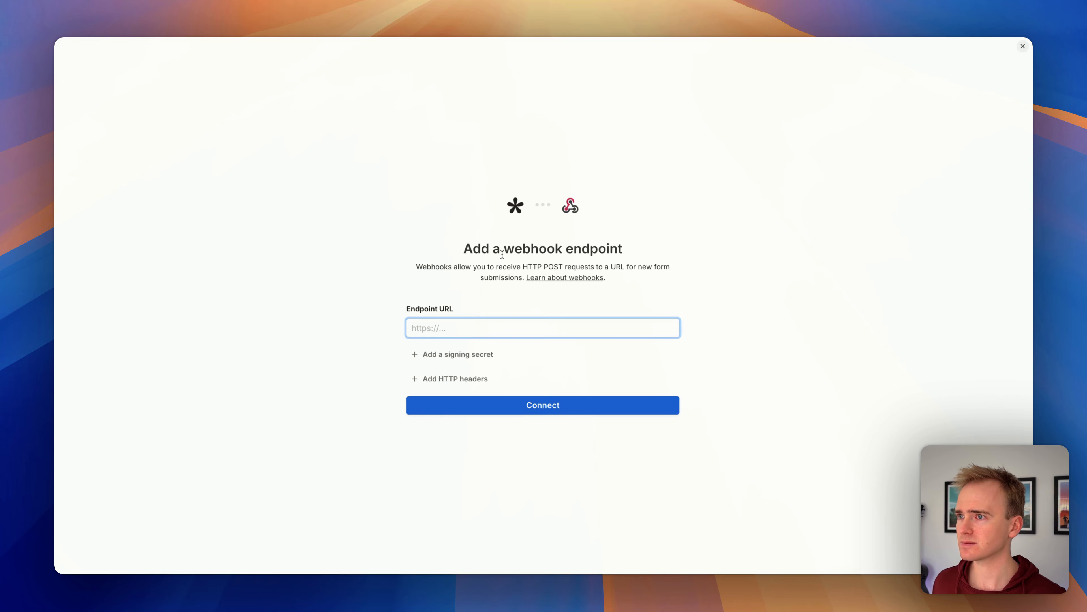
key(super+v)
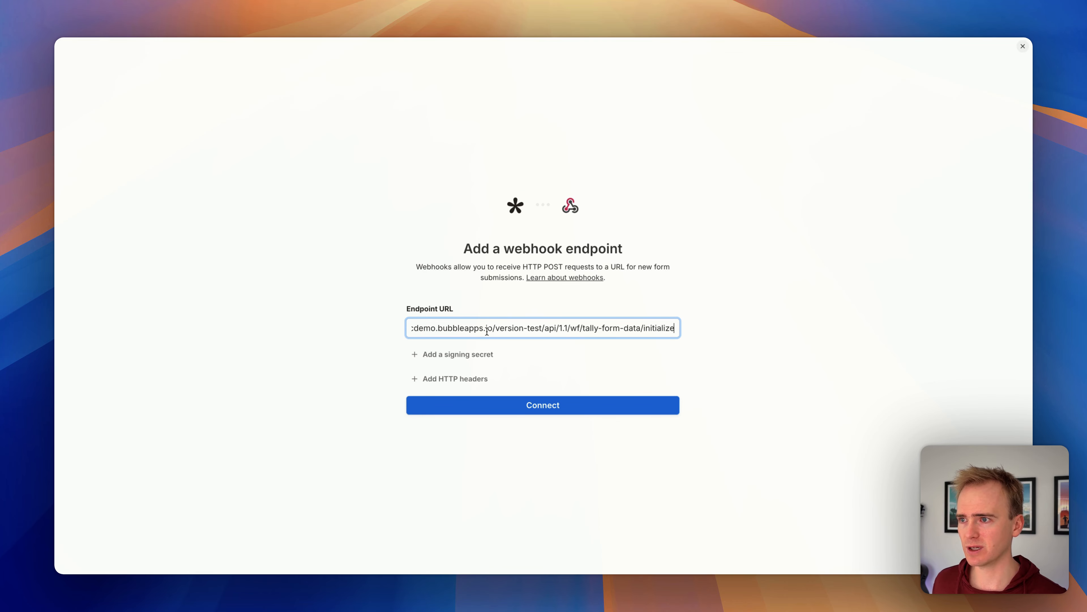
click(505, 406)
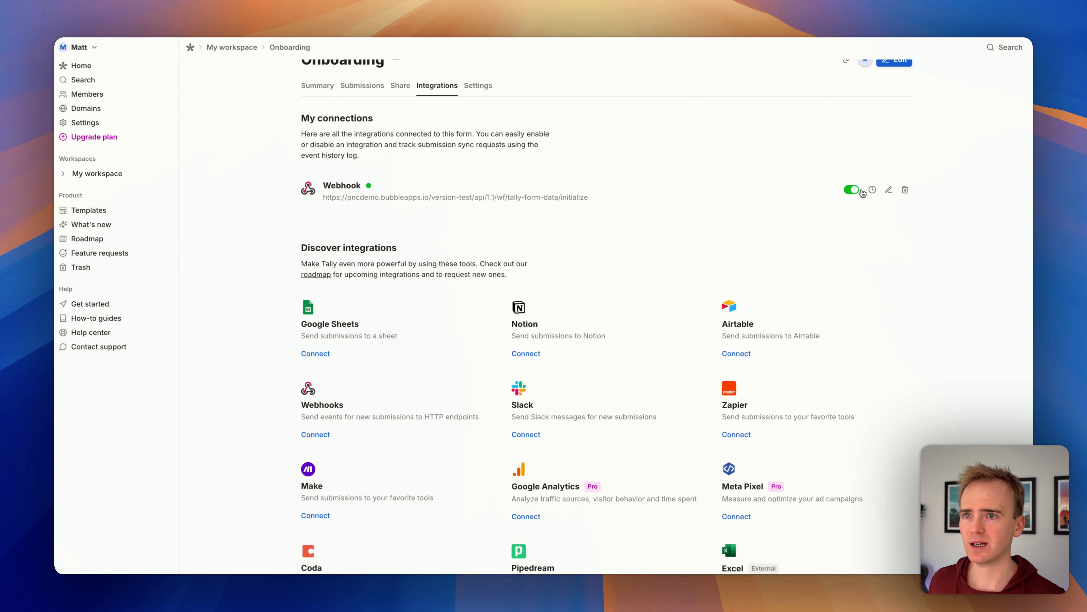
- Send a test event to the new webhook from its events log
scroll(876, 191, up, 1)
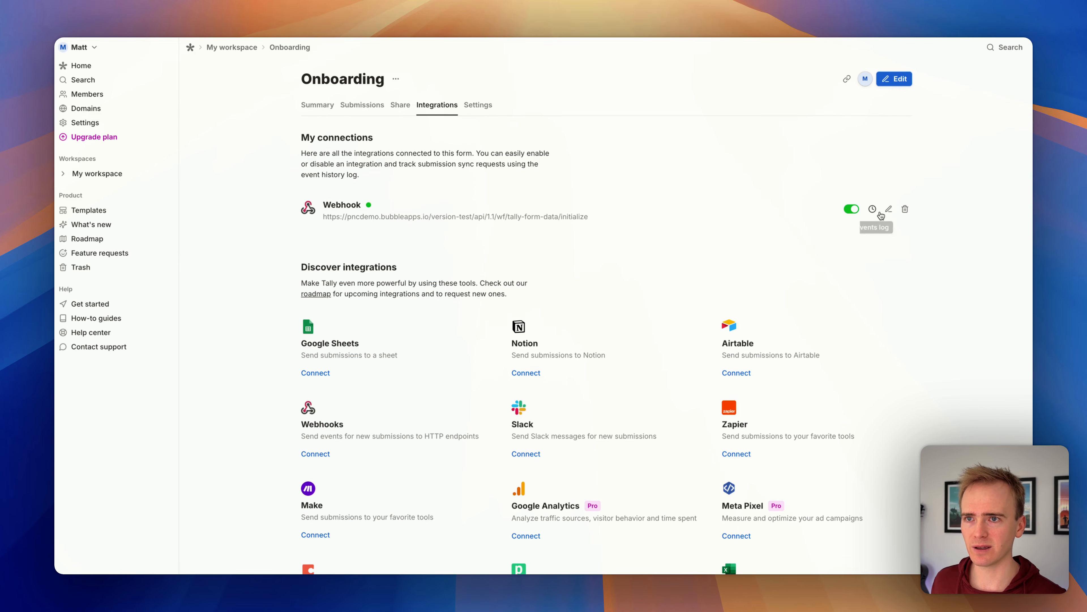
click(872, 210)
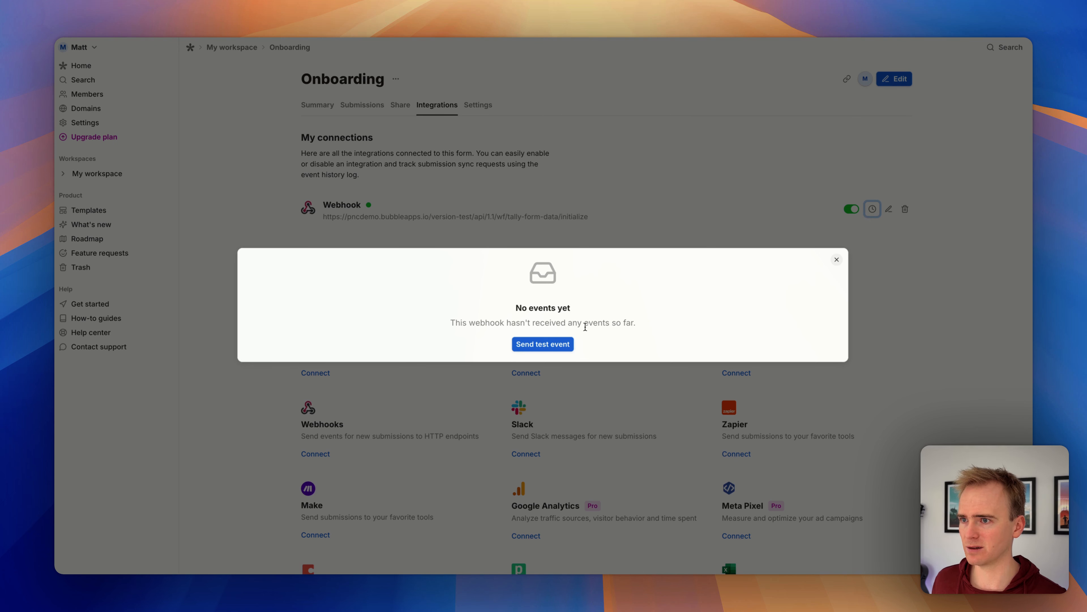
click(522, 346)
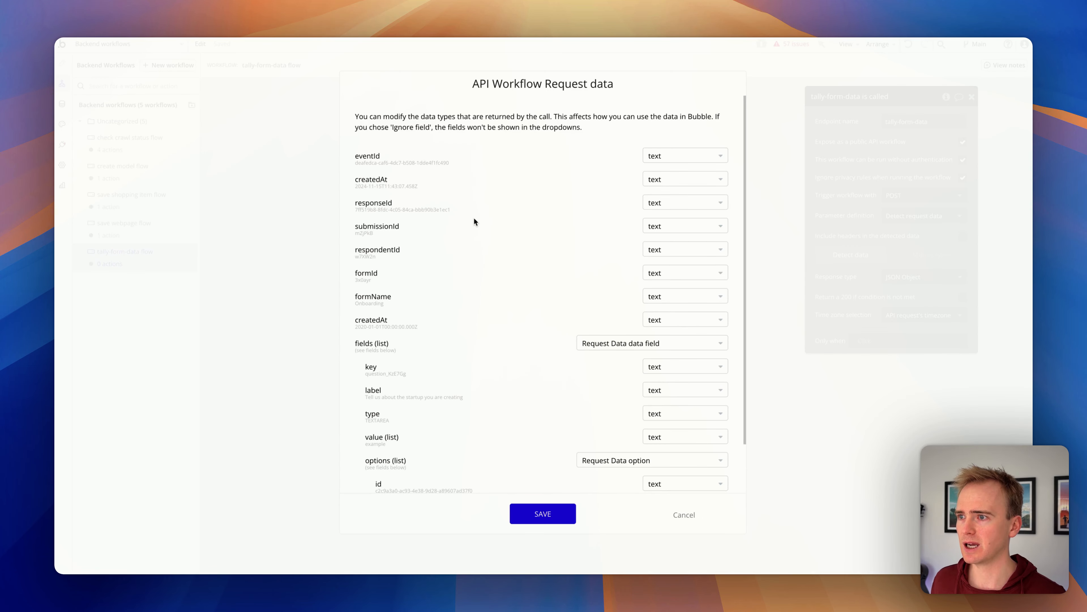
- Examine the request fields detected in Bubble and their raw data down to the ranking options, and save the definition
scroll(474, 222, down, 3)
scroll(542, 226, up, 3)
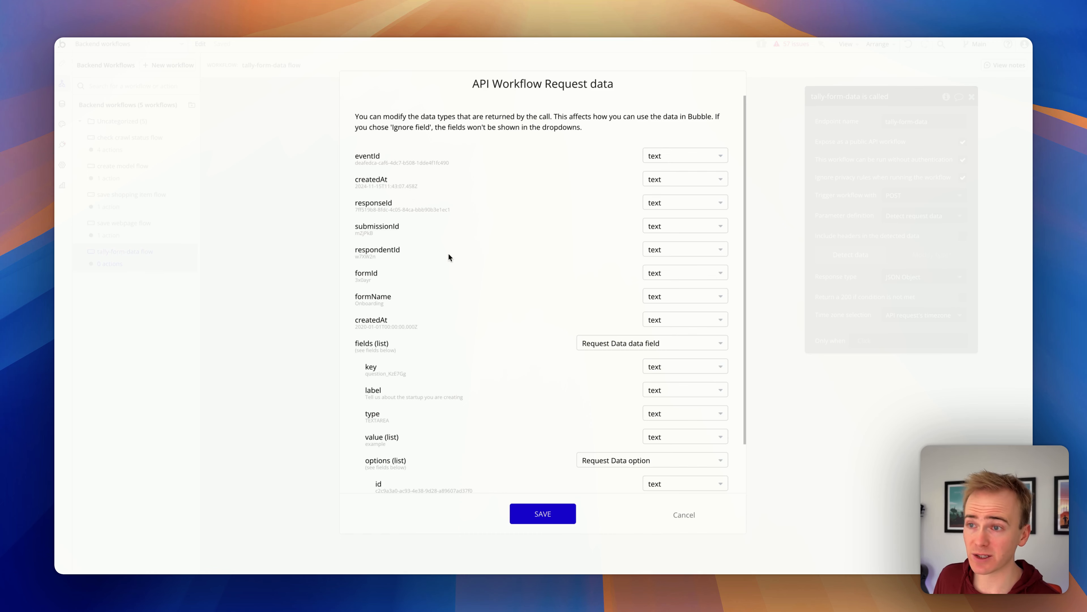
scroll(436, 290, down, 2)
scroll(428, 347, down, 1)
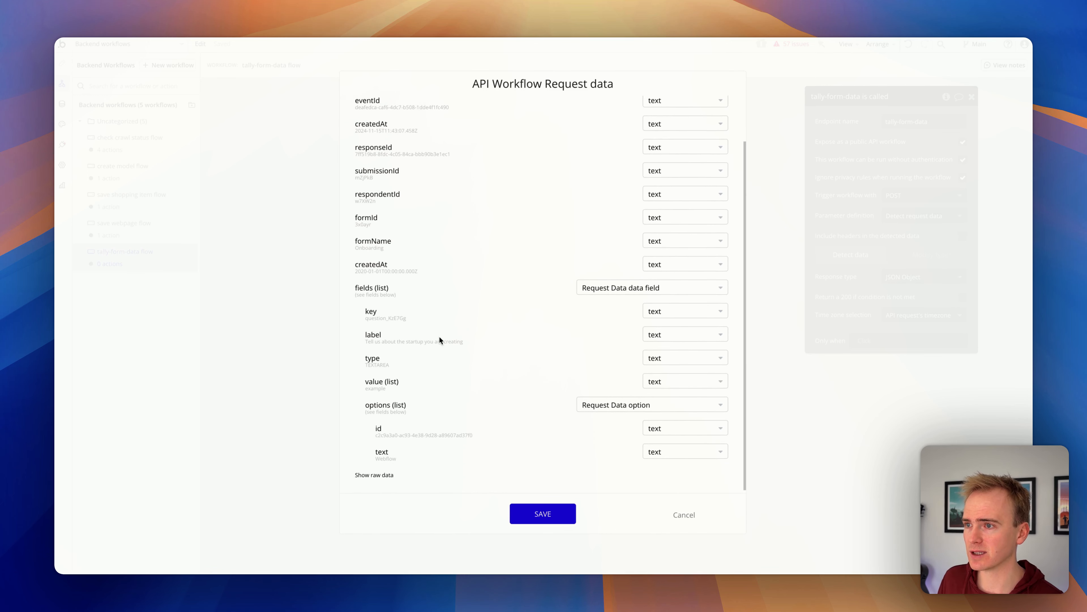
click(372, 475)
scroll(473, 346, down, 15)
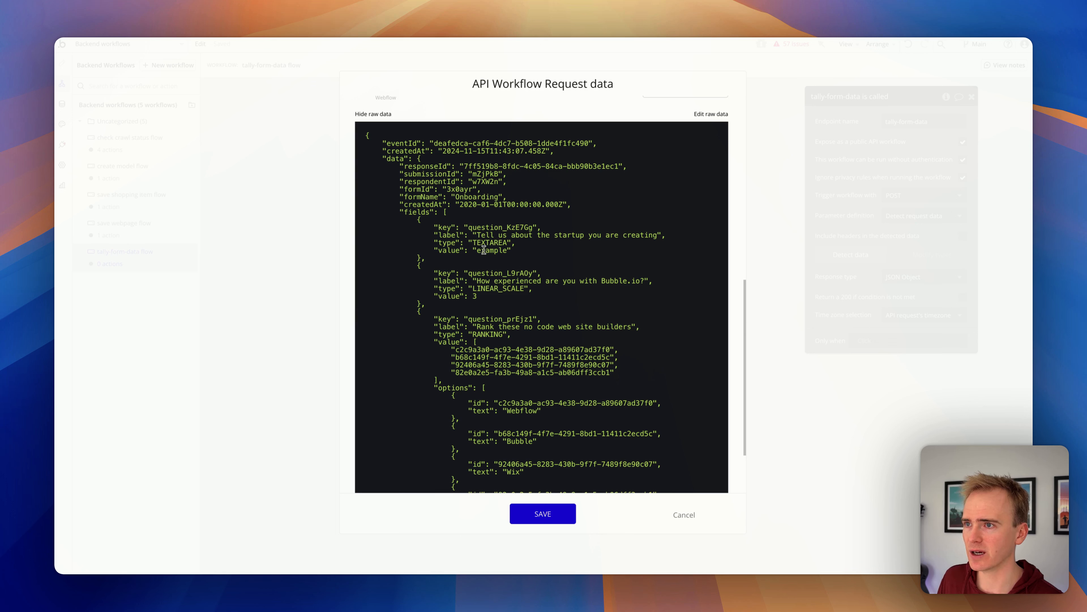
drag(474, 251, 526, 261)
click(490, 290)
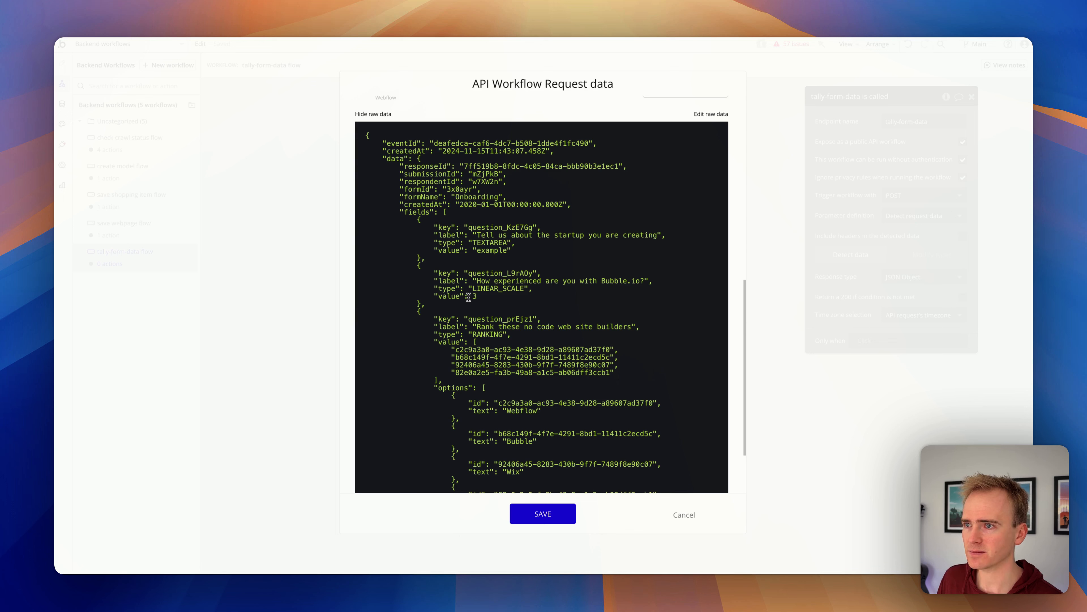
scroll(502, 393, down, 3)
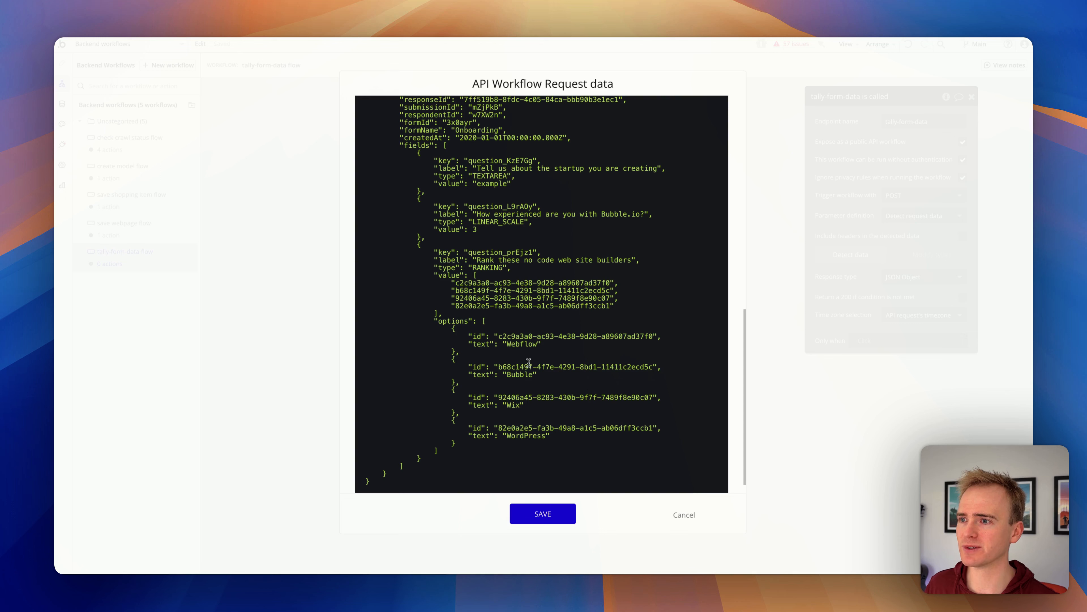
drag(478, 337, 539, 353)
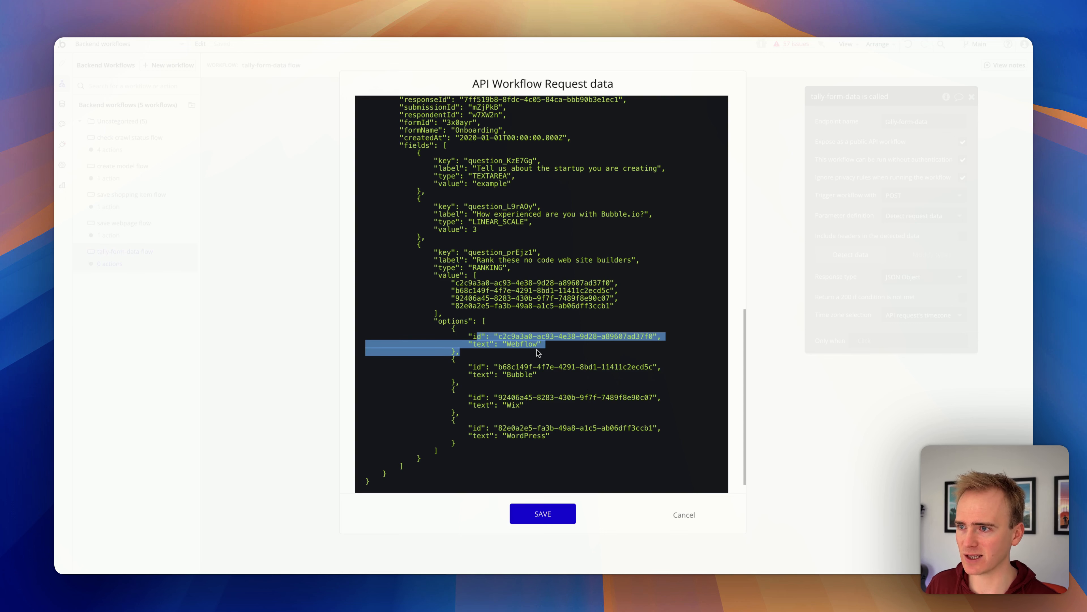
click(522, 377)
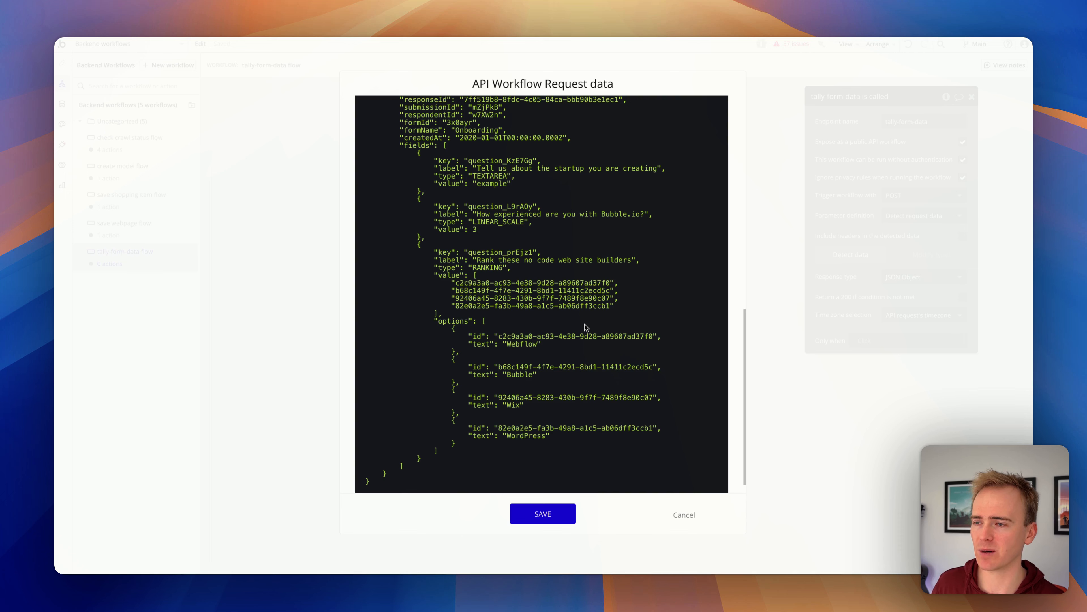
click(529, 514)
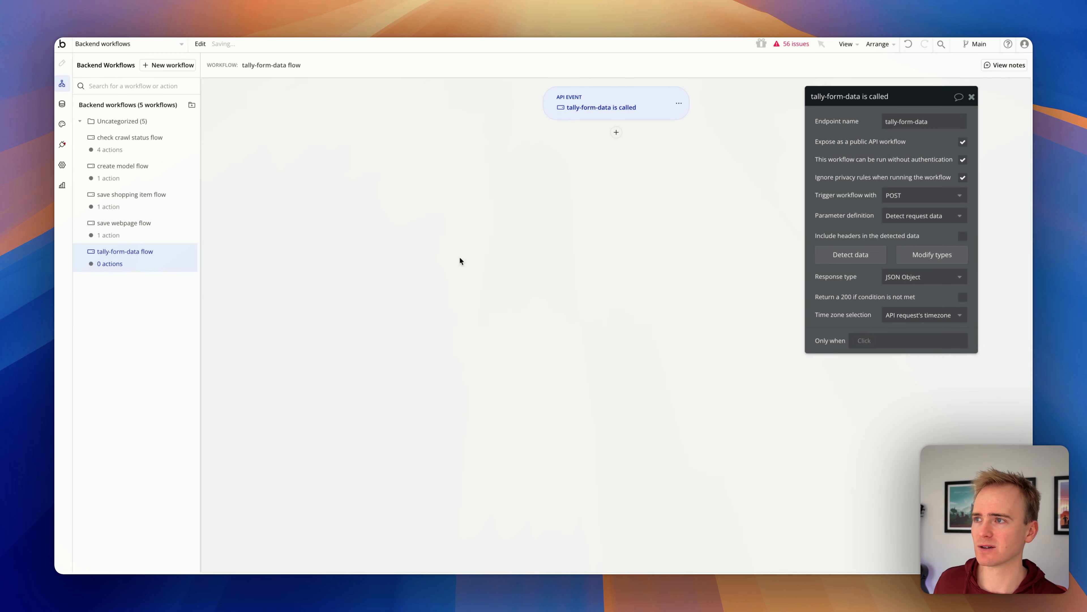
mouse_move(190, 198)
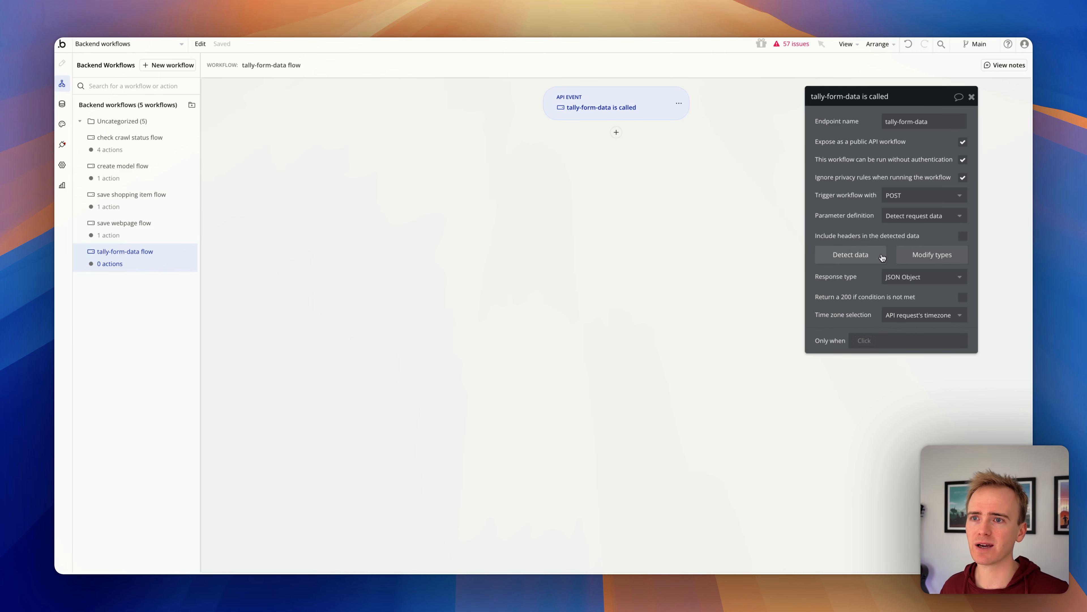
click(850, 255)
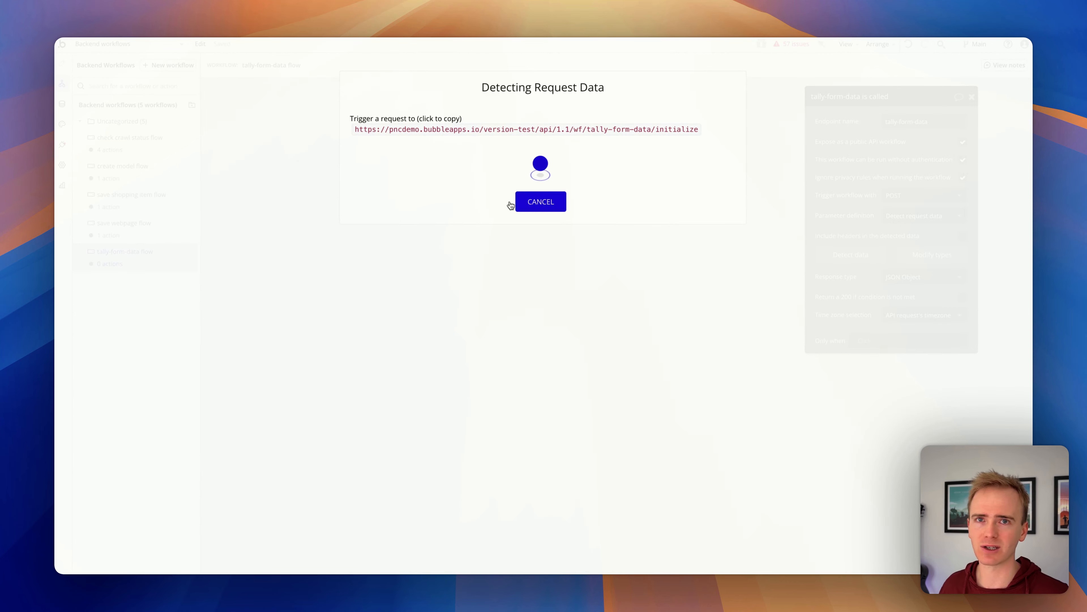
click(556, 201)
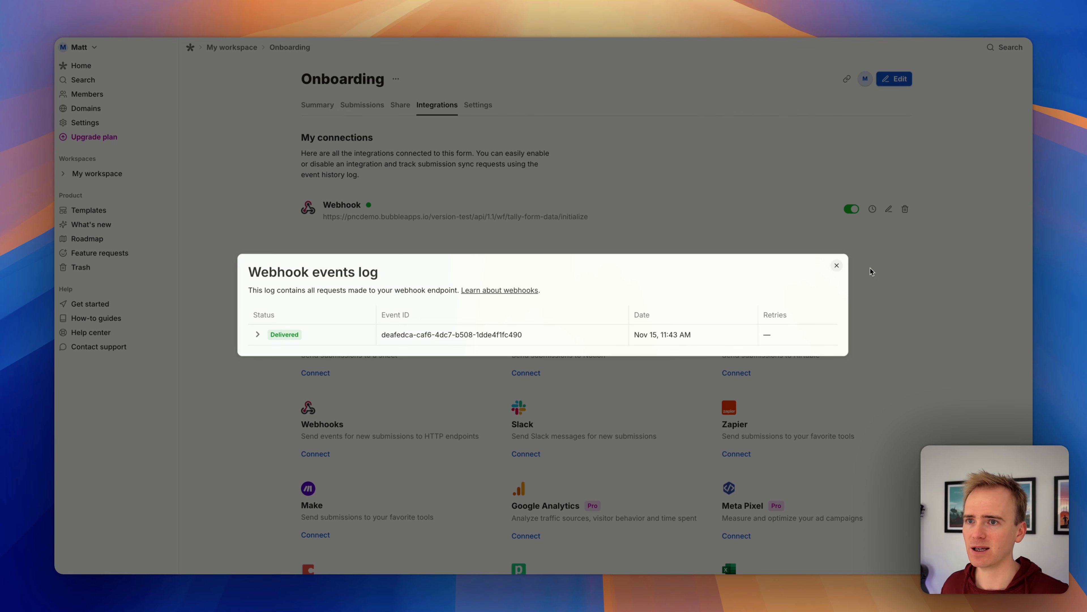
- Add a hidden field named email below the Onboarding form's title and publish the form
click(836, 266)
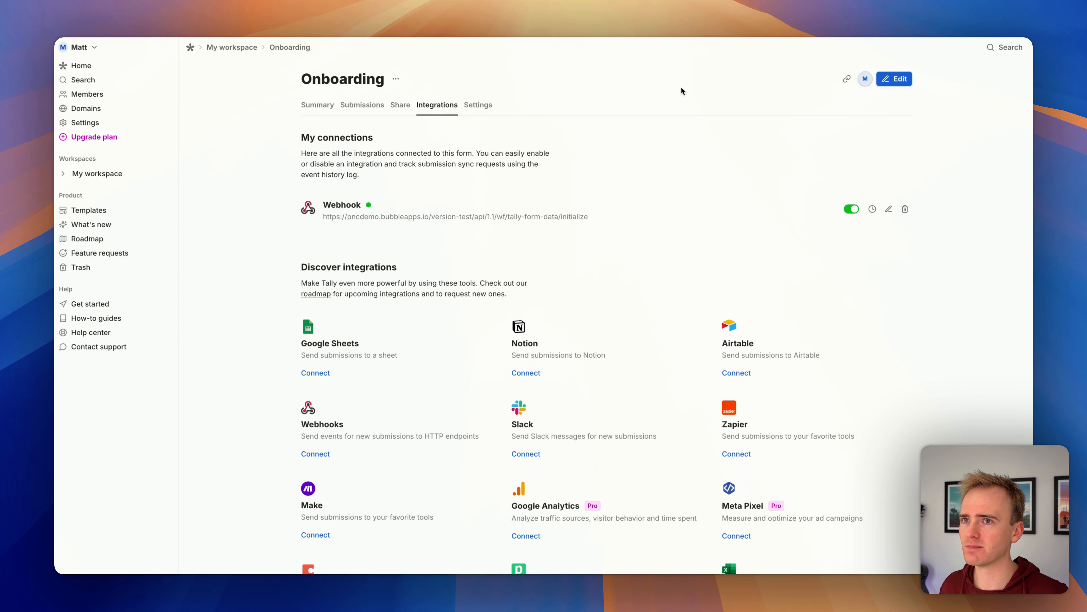
click(898, 84)
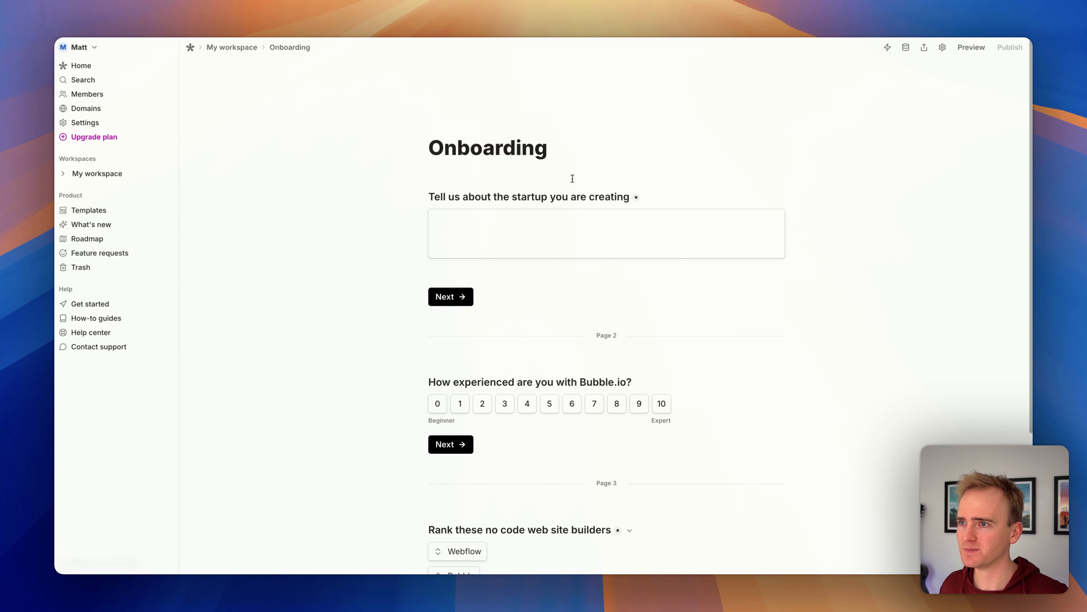
click(522, 162)
key(Return)
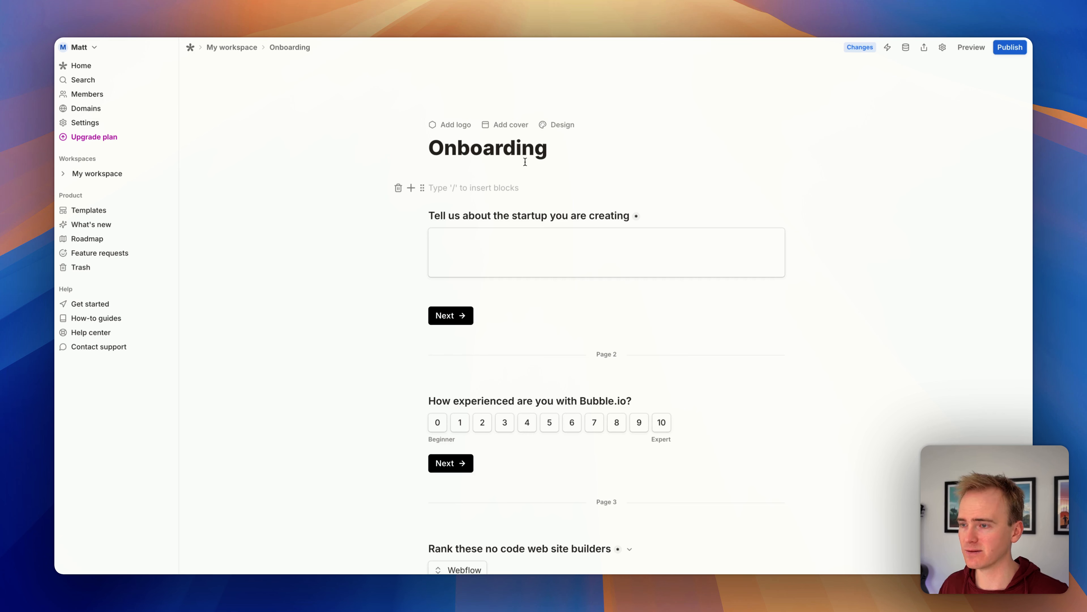
text(/hi)
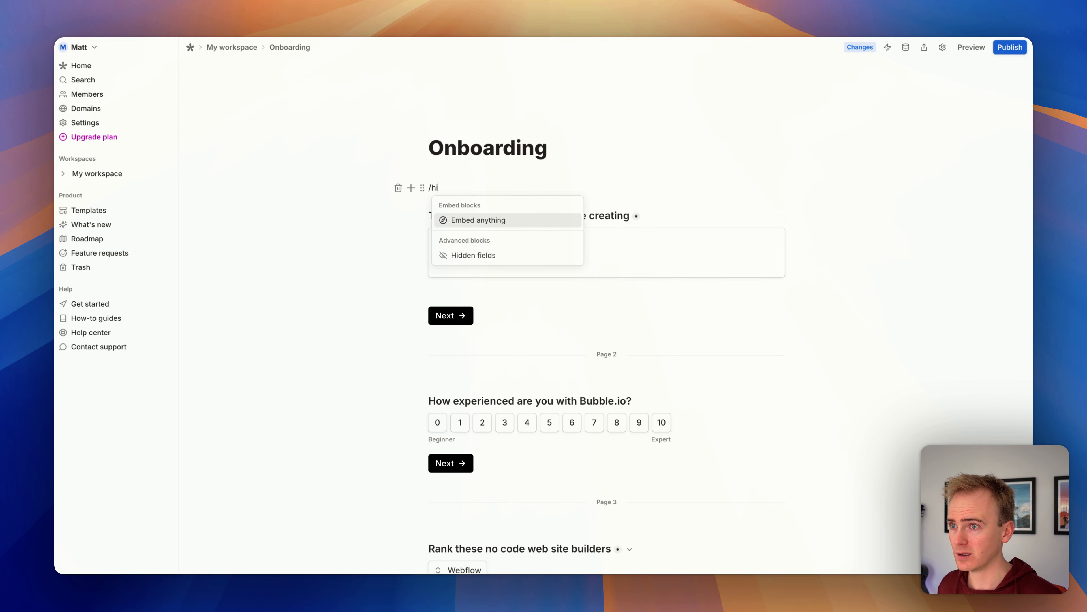
key(Down)
key(Return)
text(e)
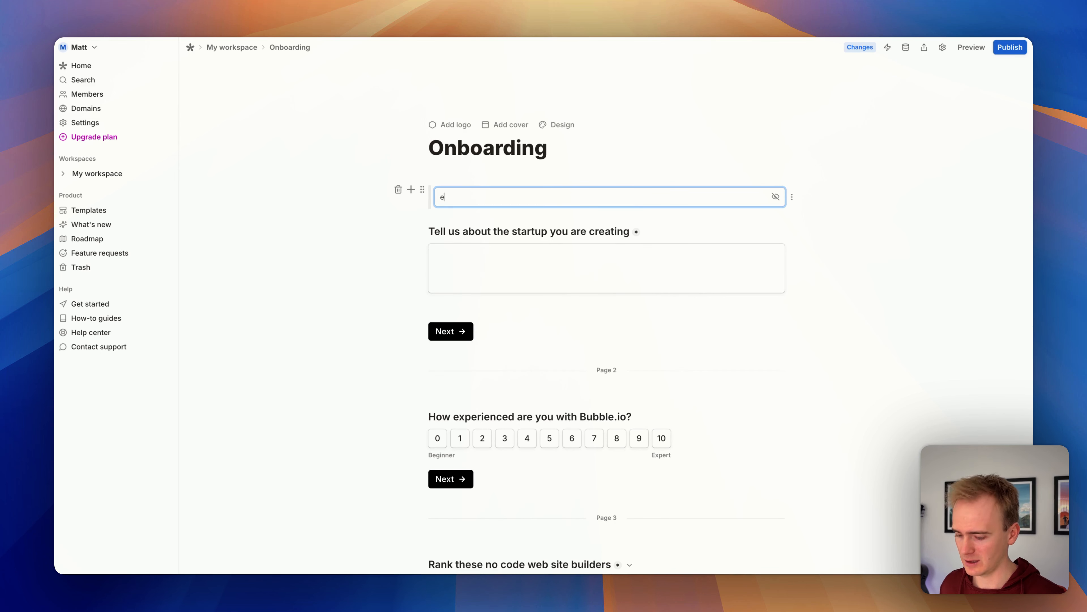
text(mail)
click(851, 208)
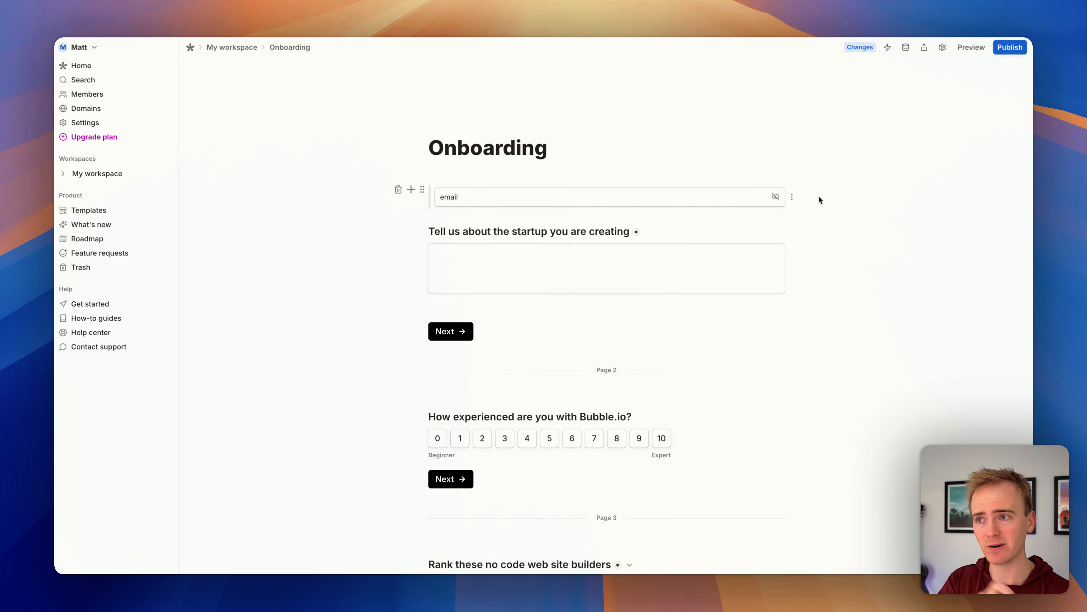
click(1004, 48)
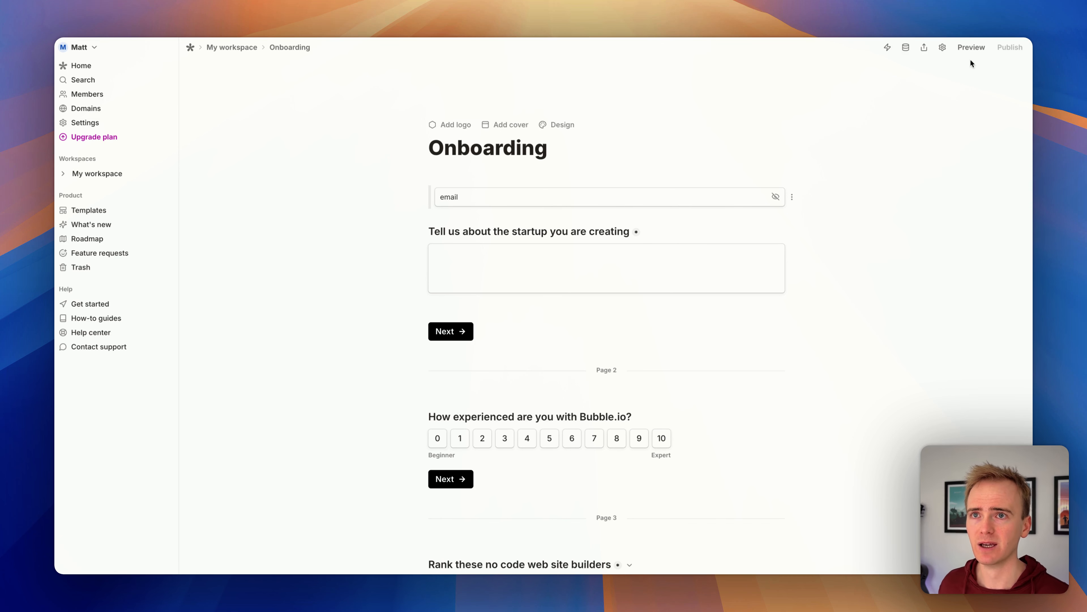
- Check the webhook's endpoint settings in the Onboarding form's integrations and try to resend the logged event
click(943, 48)
click(436, 118)
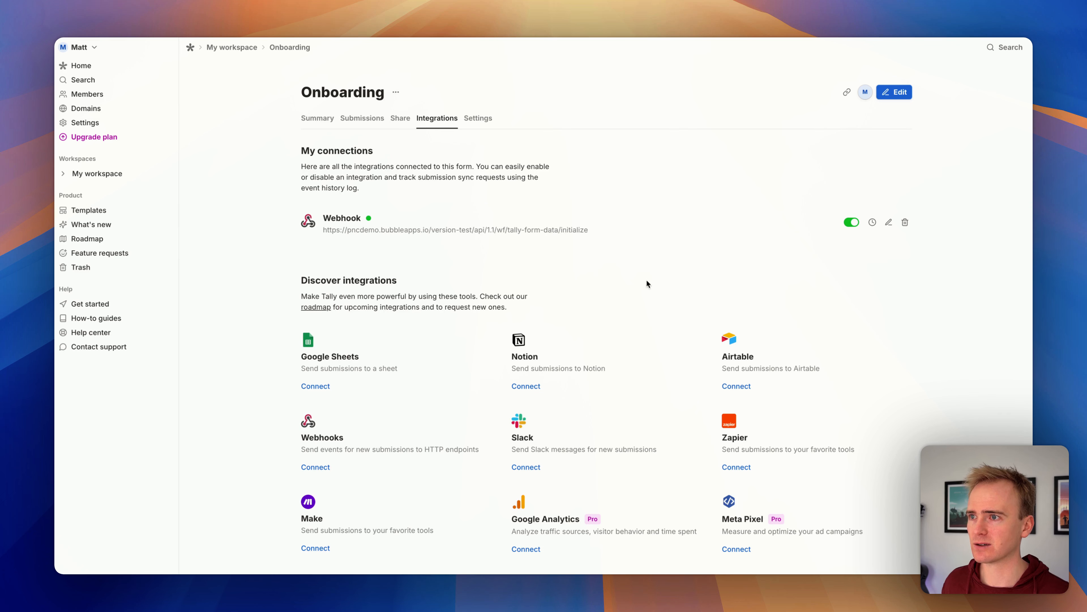
click(886, 222)
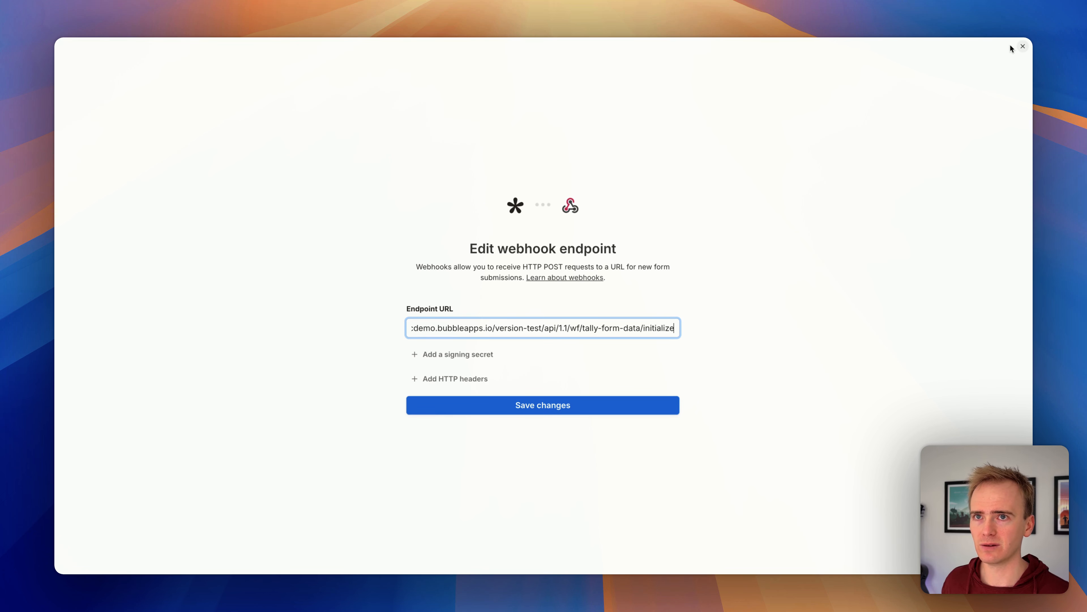
click(1023, 46)
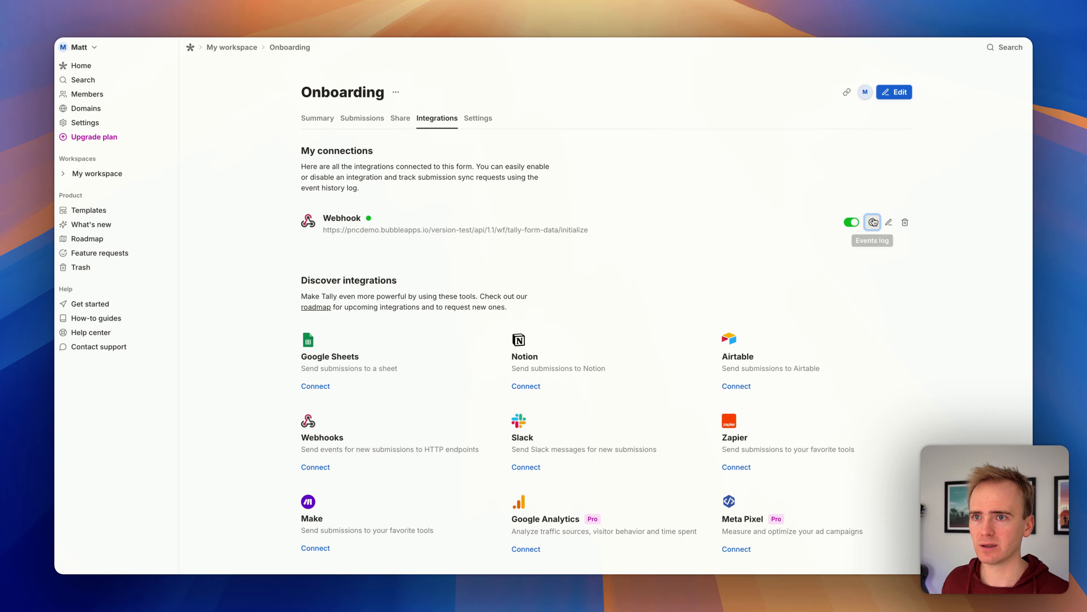
click(873, 222)
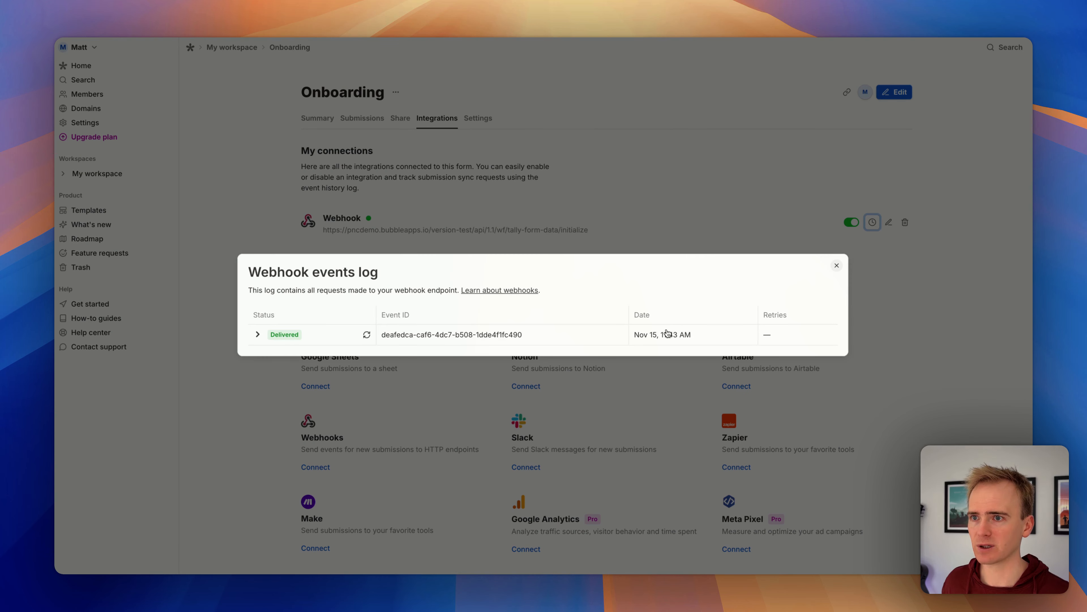
click(365, 336)
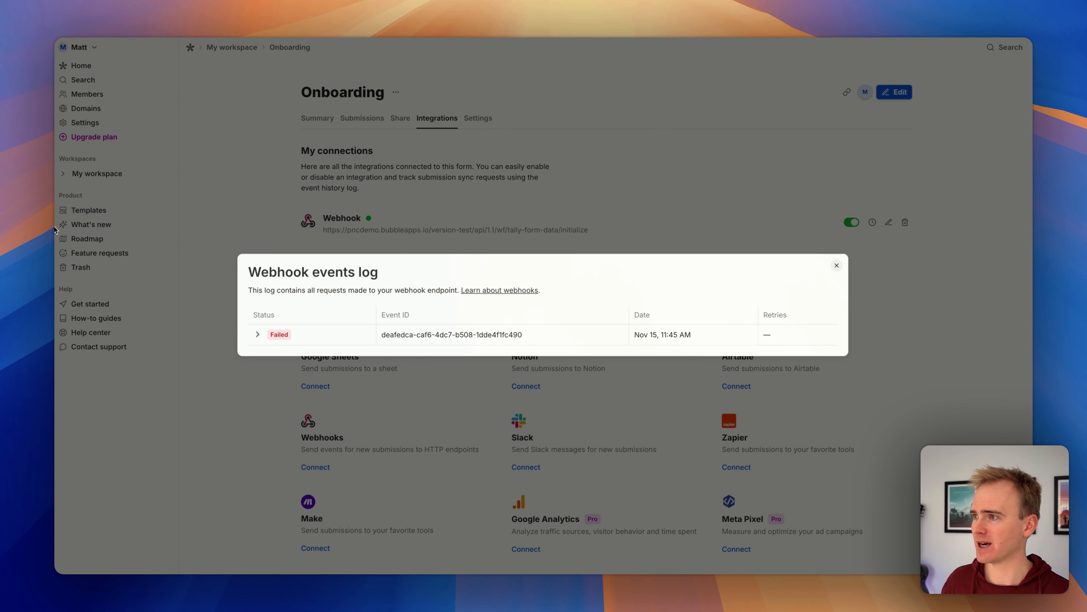
- Restart request data detection for tally-form-data in Bubble and resend the logged webhook event from Tally
key(ctrl+Tab)
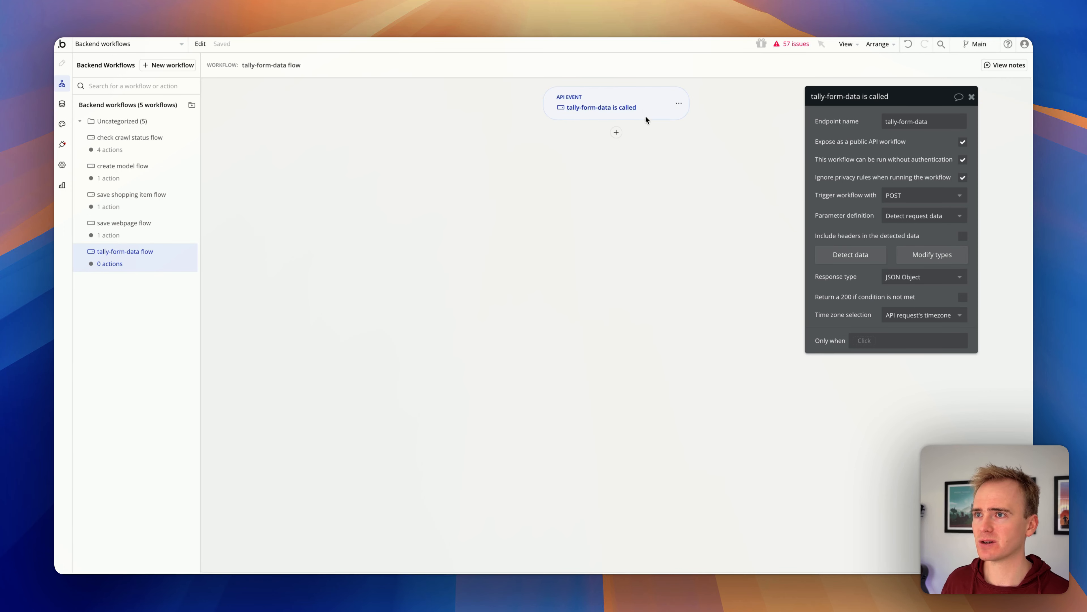
click(856, 259)
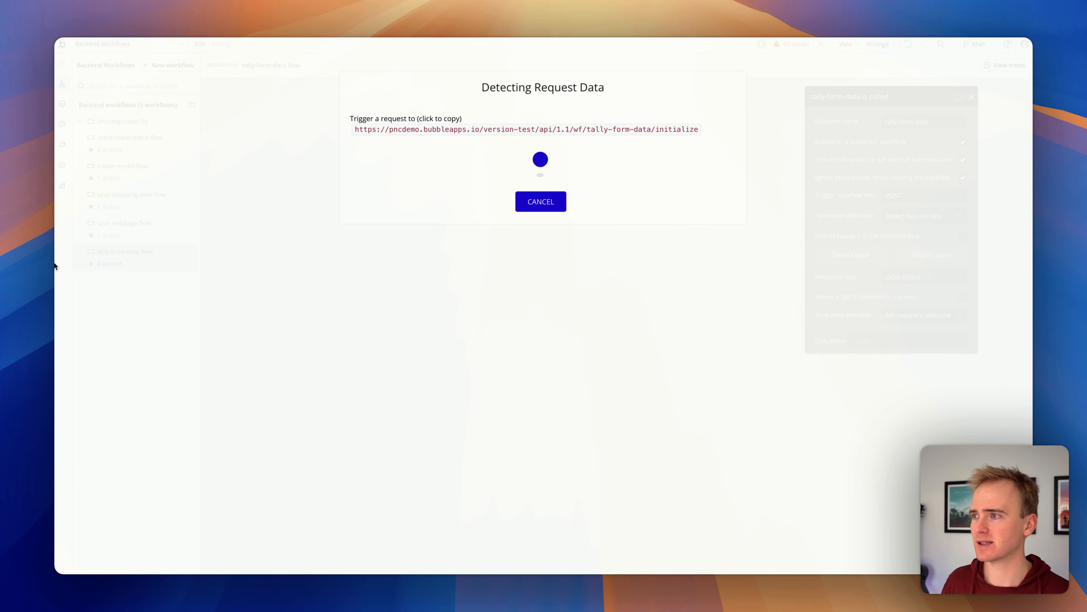
key(ctrl+Tab)
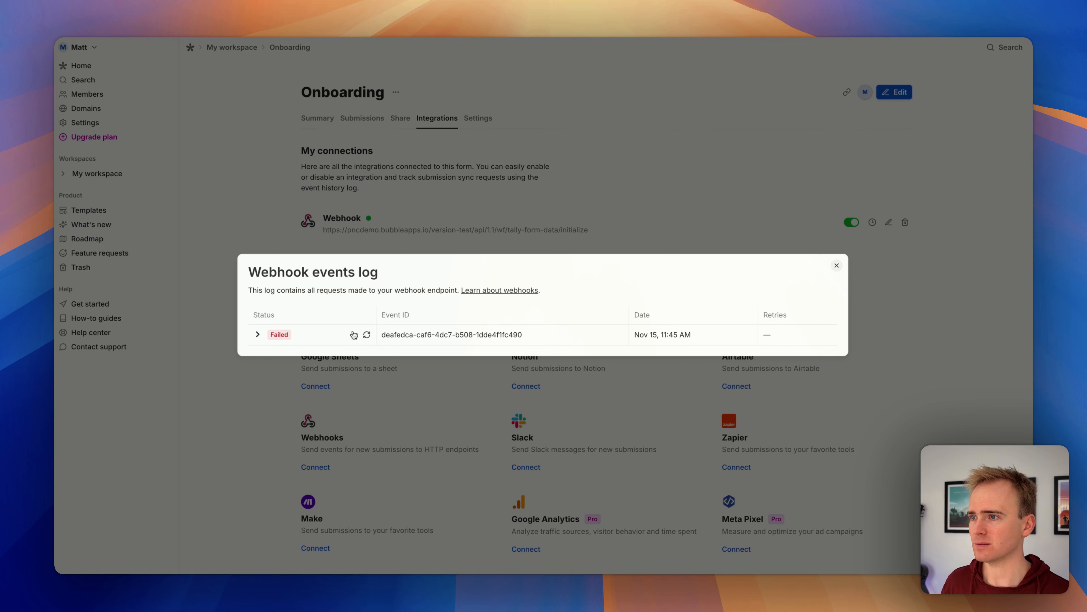
click(365, 335)
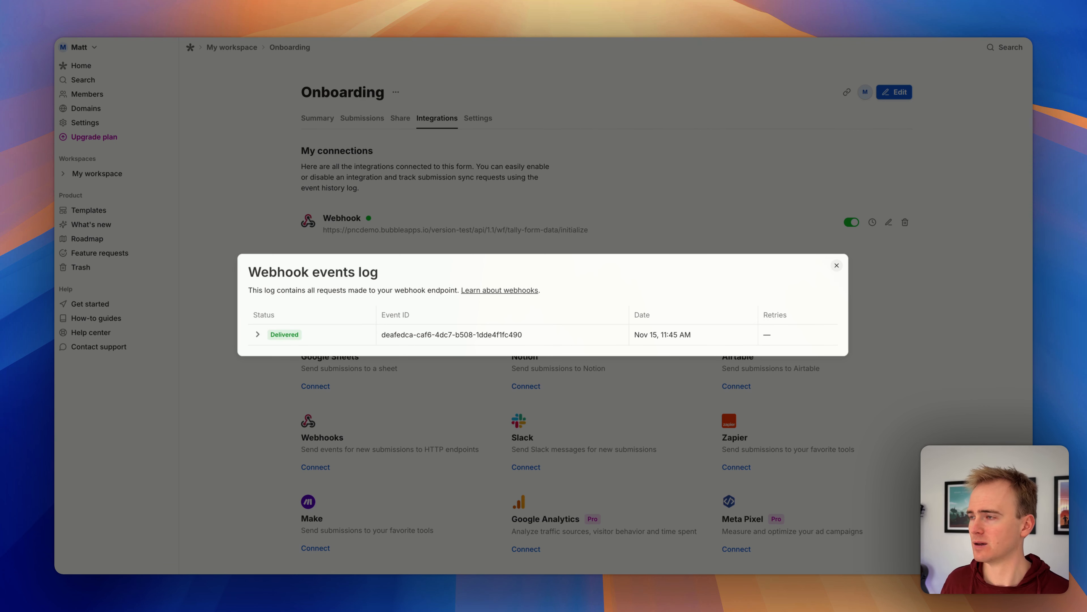
- Switch to Bubble, examine the newly detected fields and raw data for the hidden field, and save the definition
key(ctrl+Tab)
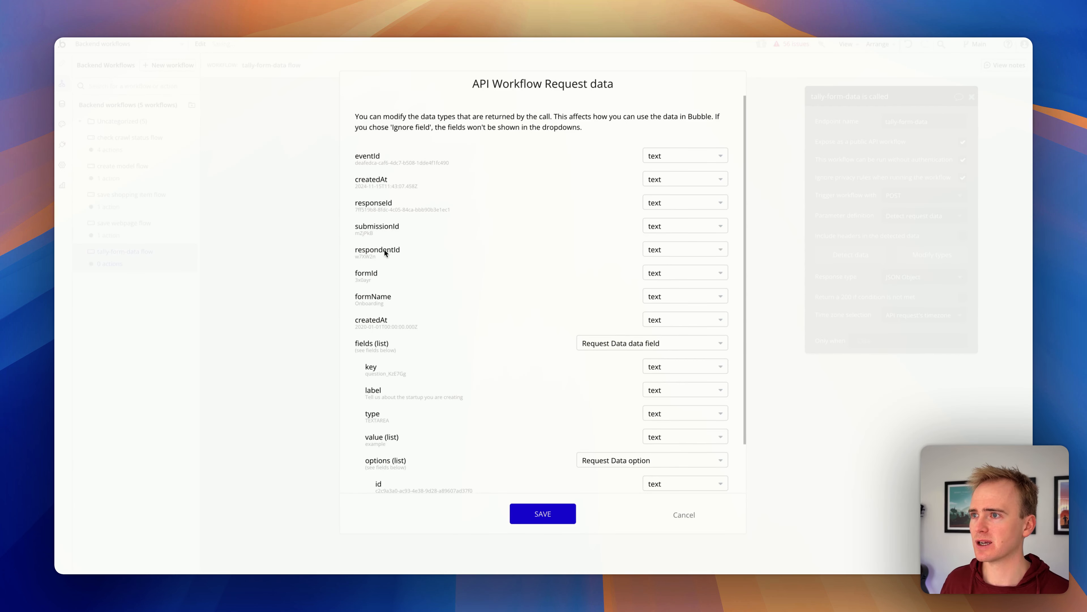
scroll(386, 330, down, 3)
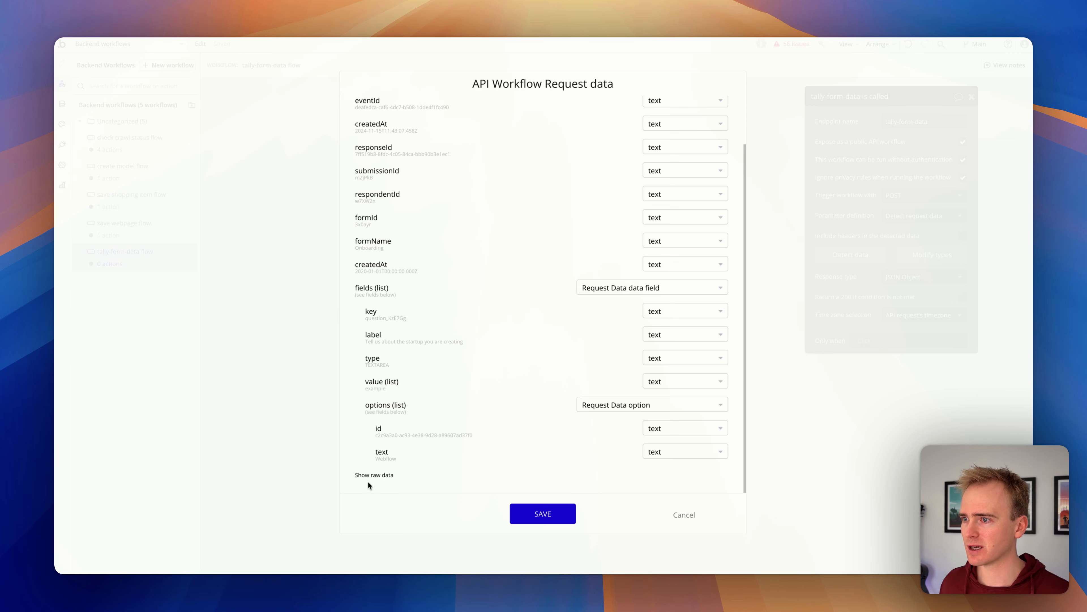
click(370, 483)
scroll(470, 381, down, 10)
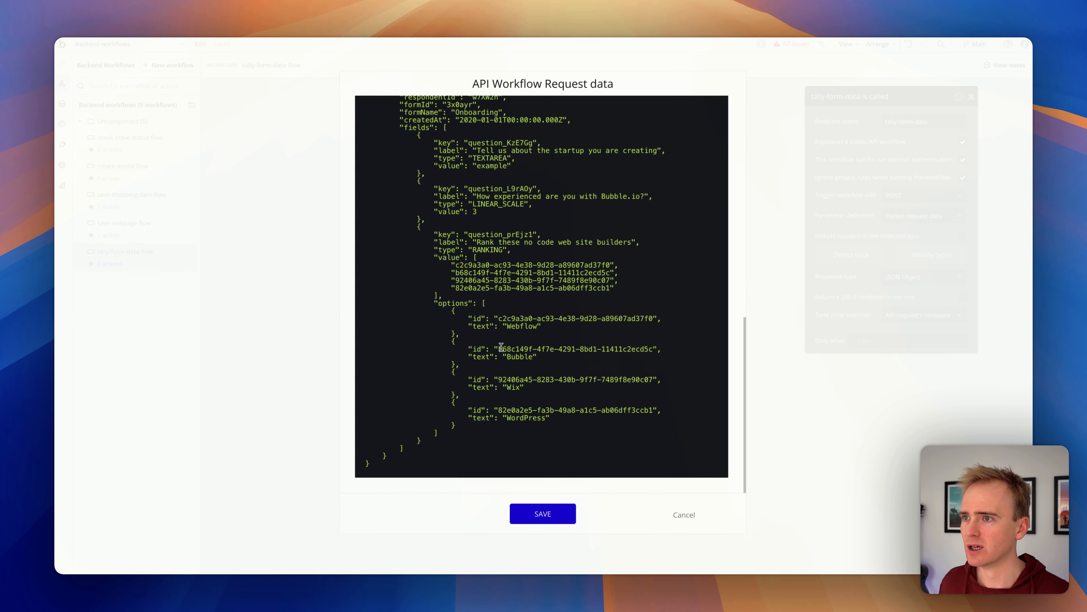
scroll(518, 324, up, 1)
scroll(518, 325, up, 2)
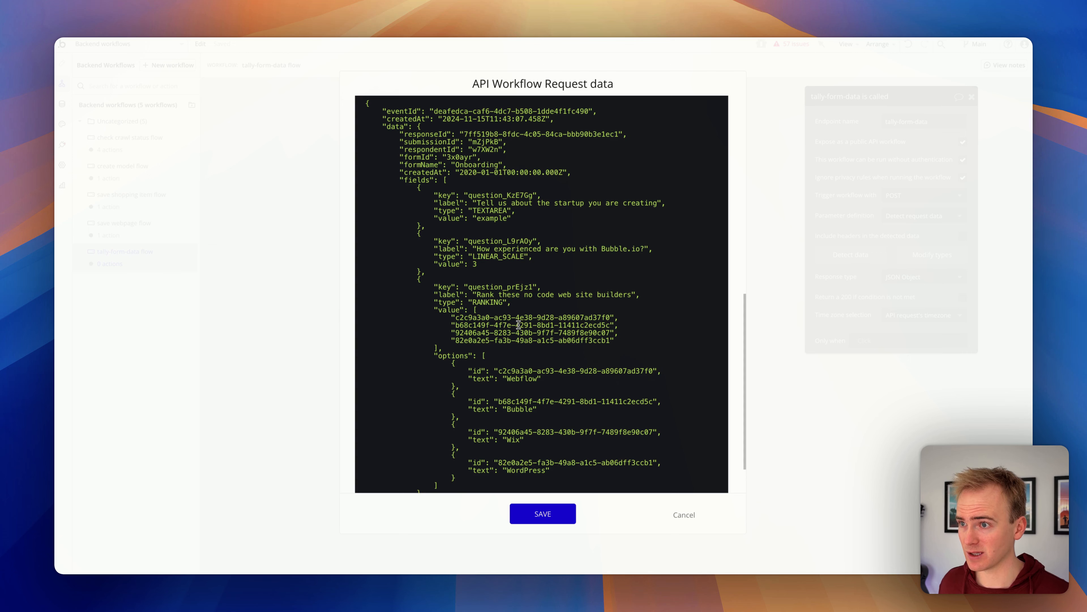
scroll(518, 325, down, 2)
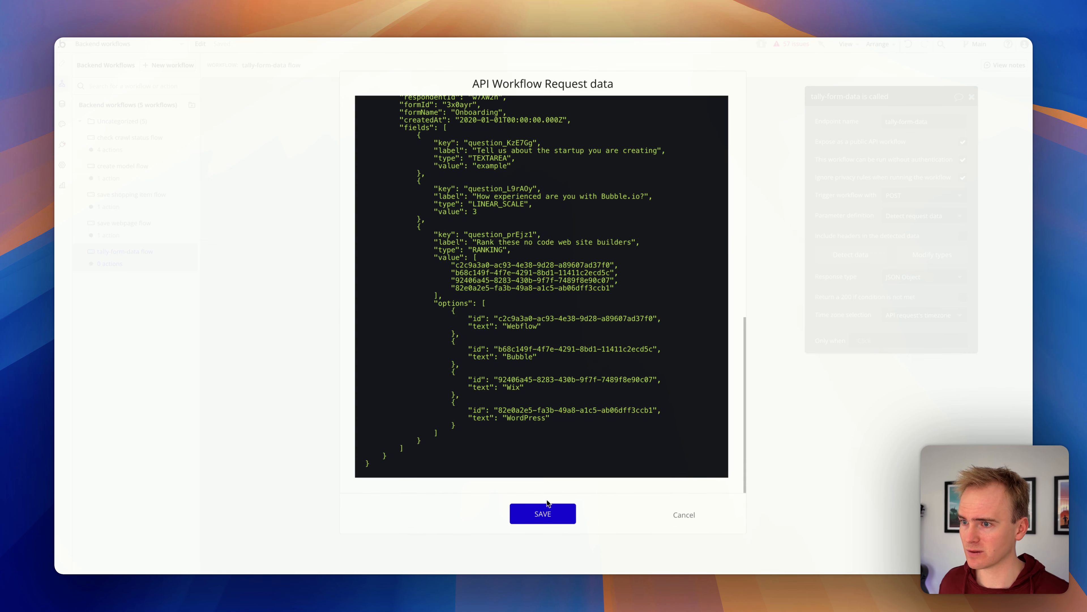
click(545, 510)
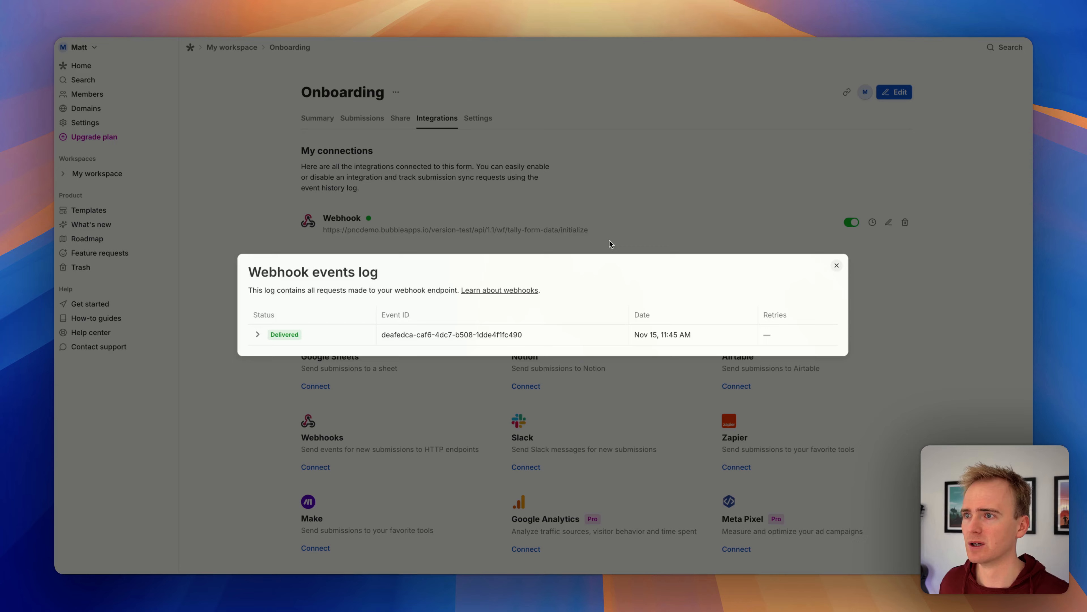
- Copy the Onboarding form's share link in Tally and open the live form in a new tab
click(610, 240)
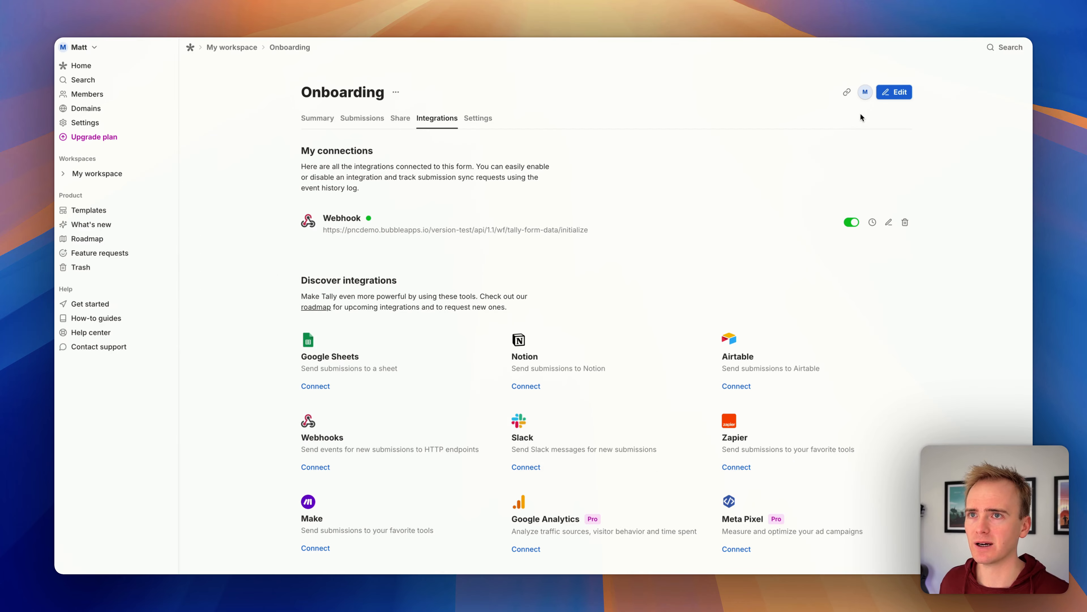
click(842, 98)
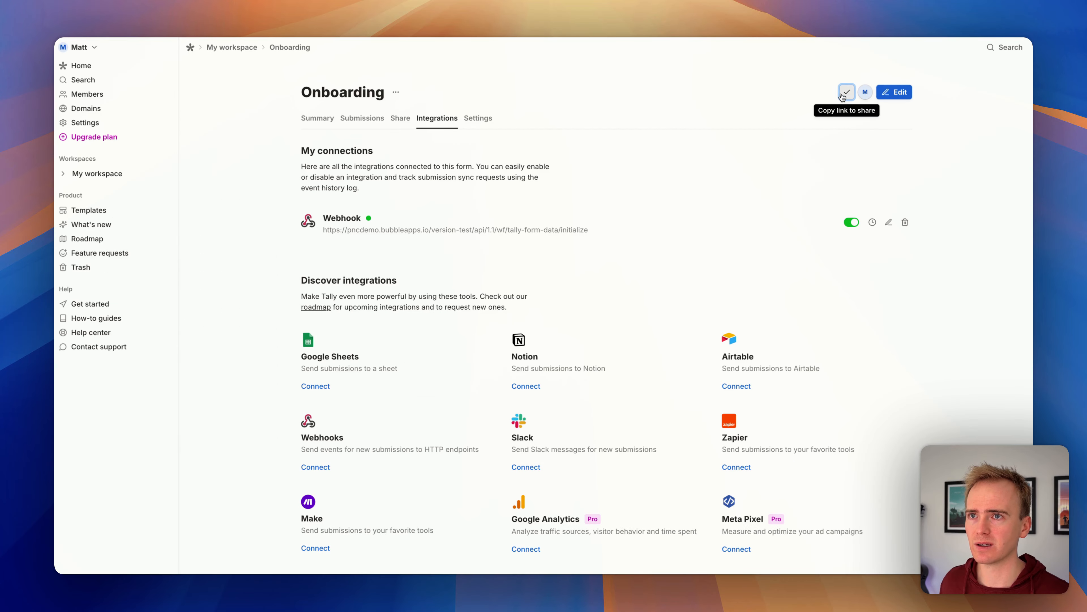
key(super+t)
key(super+v)
key(Return)
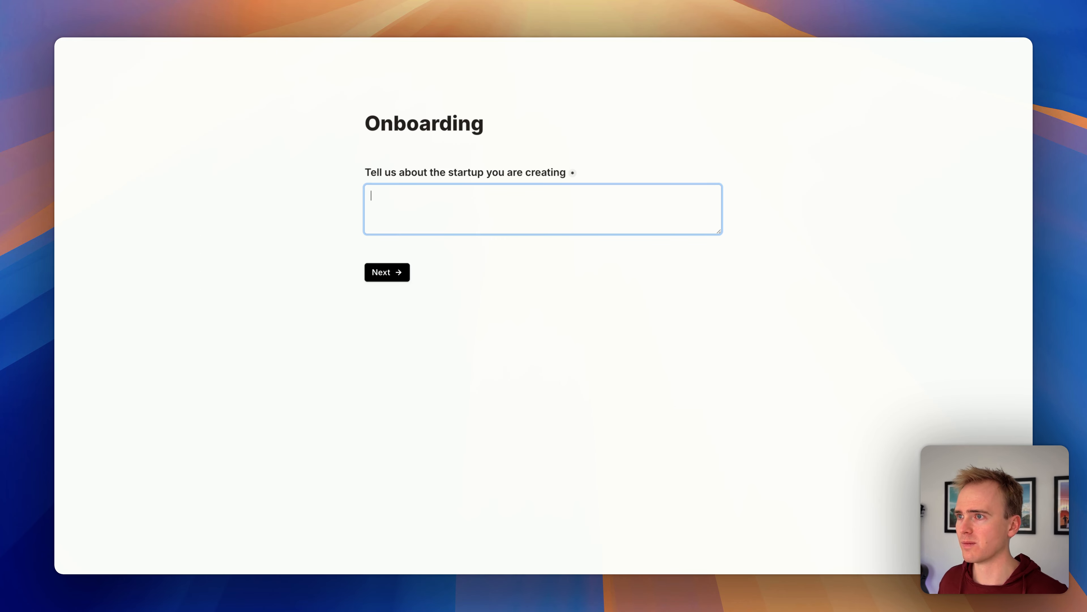
text(Test)
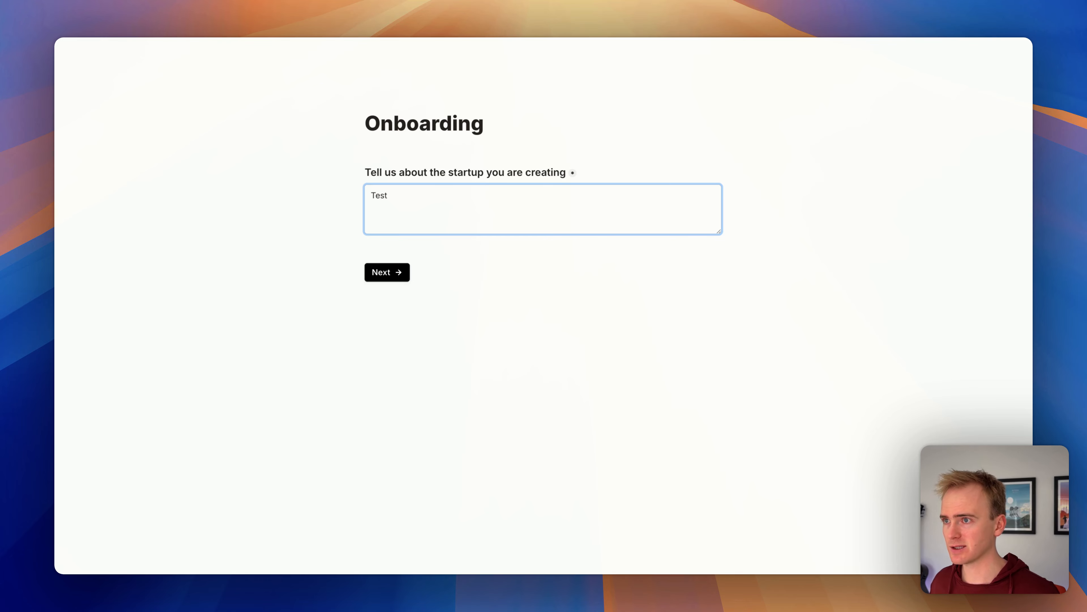
key(BackSpace)
key(BackSpace)
key(BackSpace)
key(BackSpace)
- Load the live form with an email query parameter holding a test email address added to its URL, and check the resulting address
key(super+l)
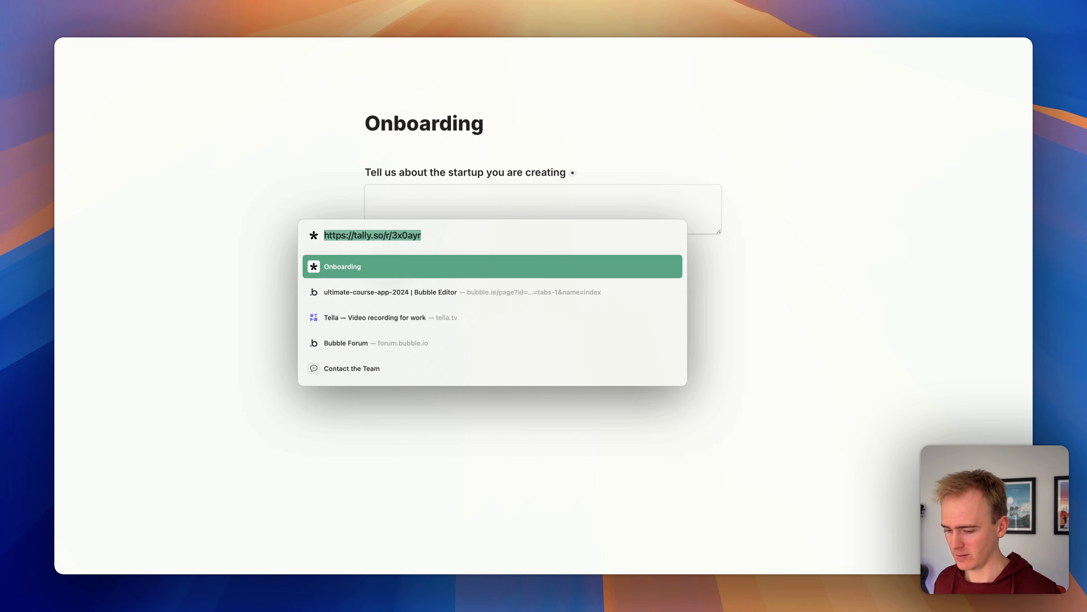
key(Right)
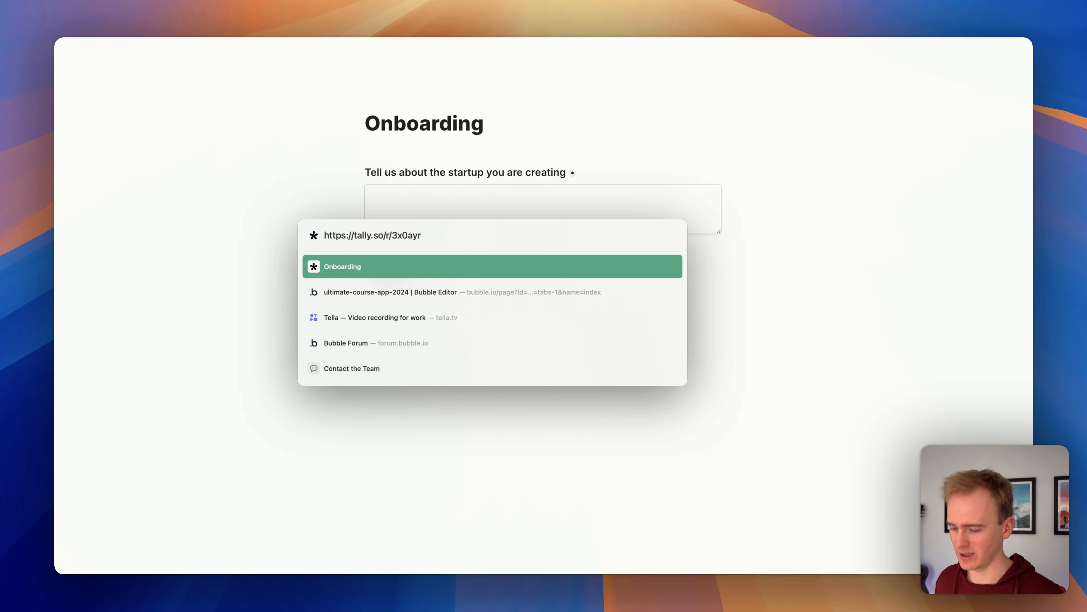
text(?)
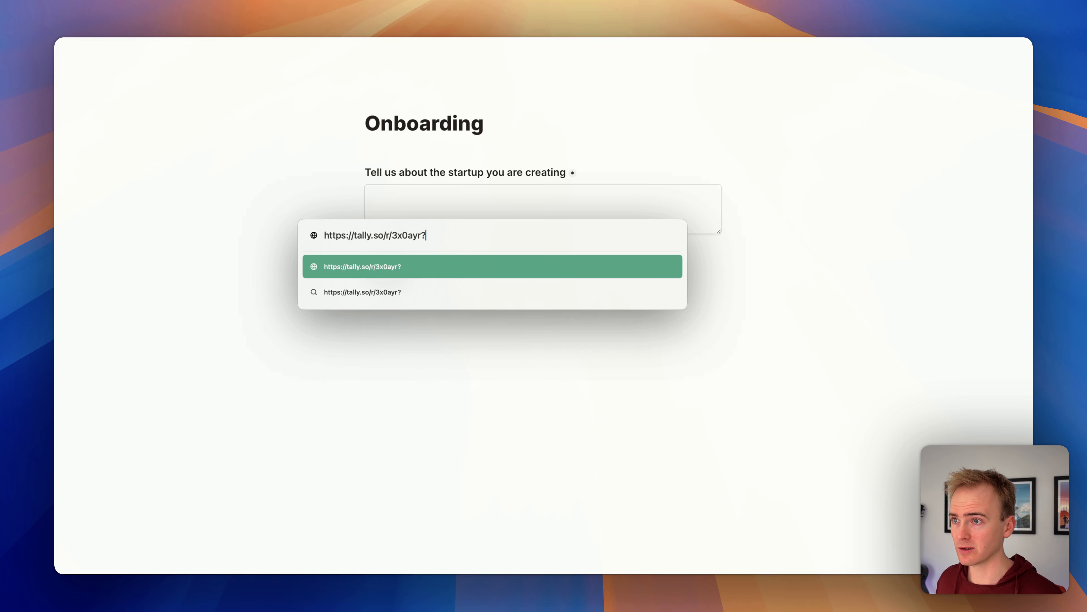
text(email=)
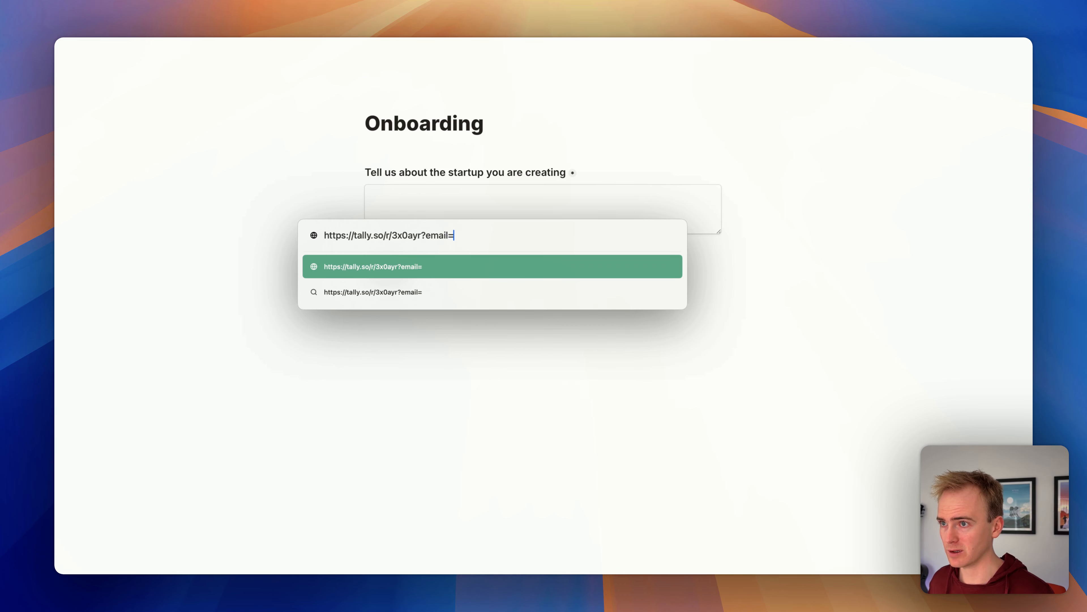
text(test@)
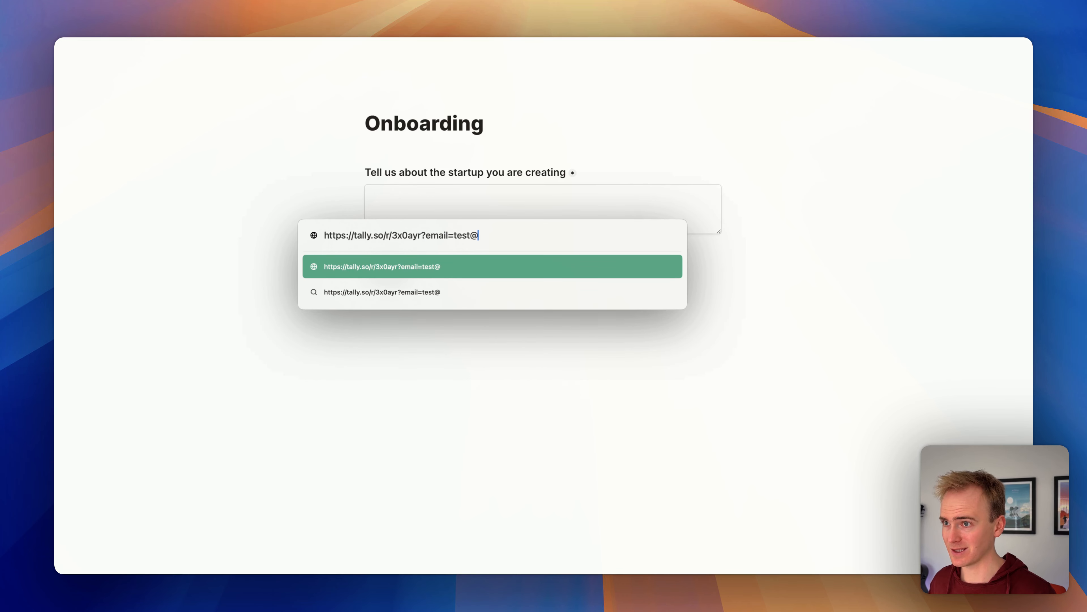
text(example.com)
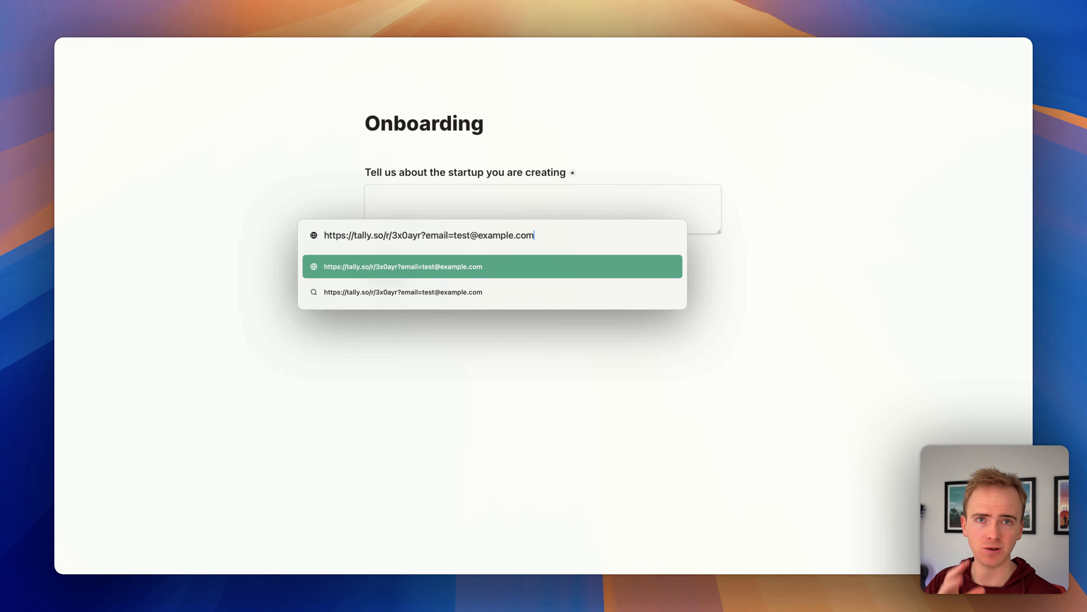
key(Return)
key(Return)
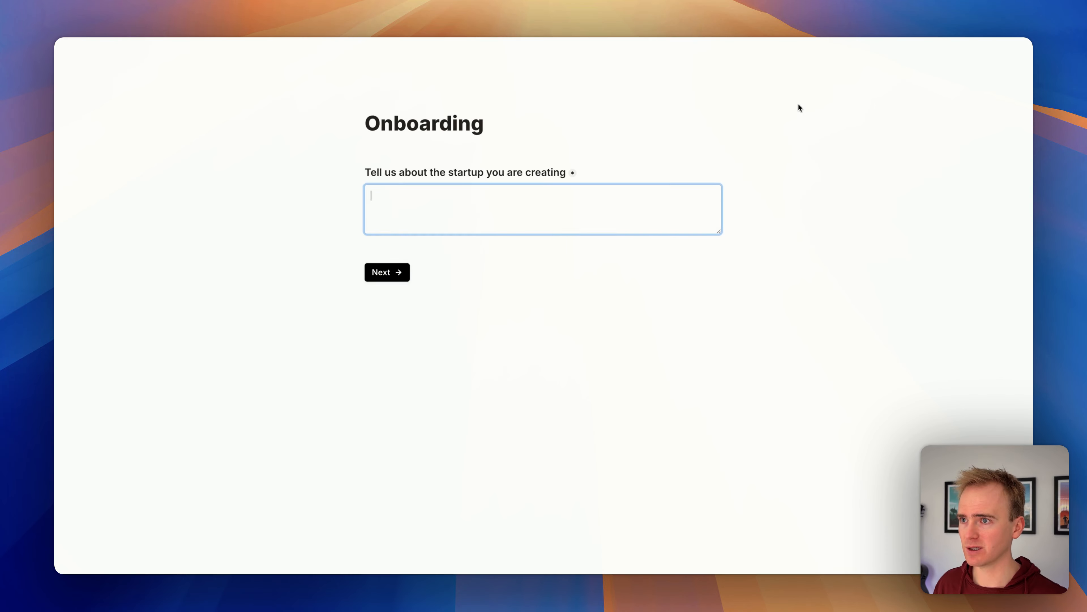
key(super+l)
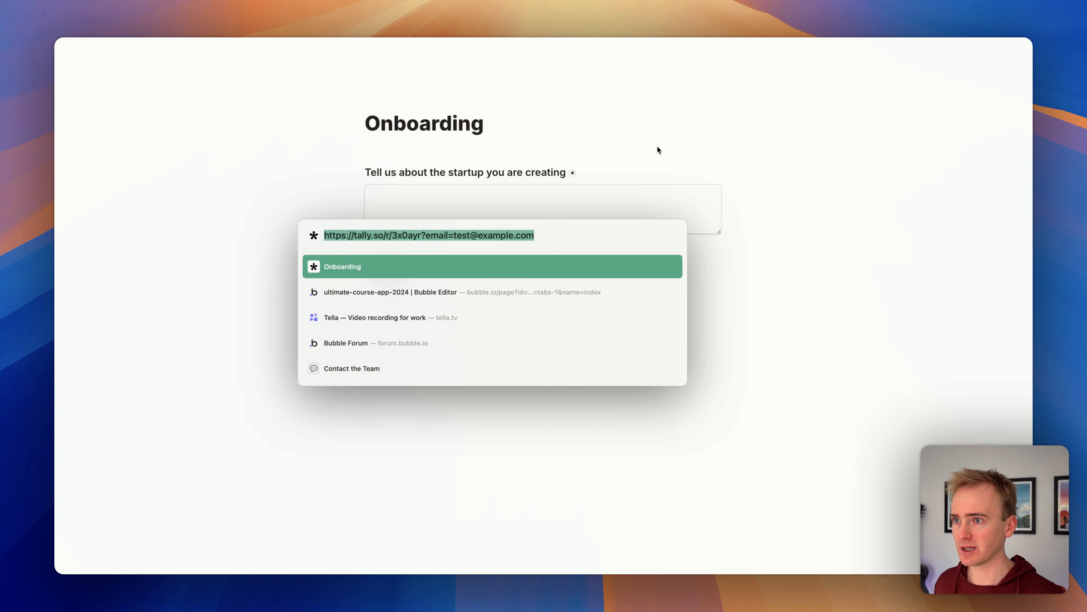
key(Escape)
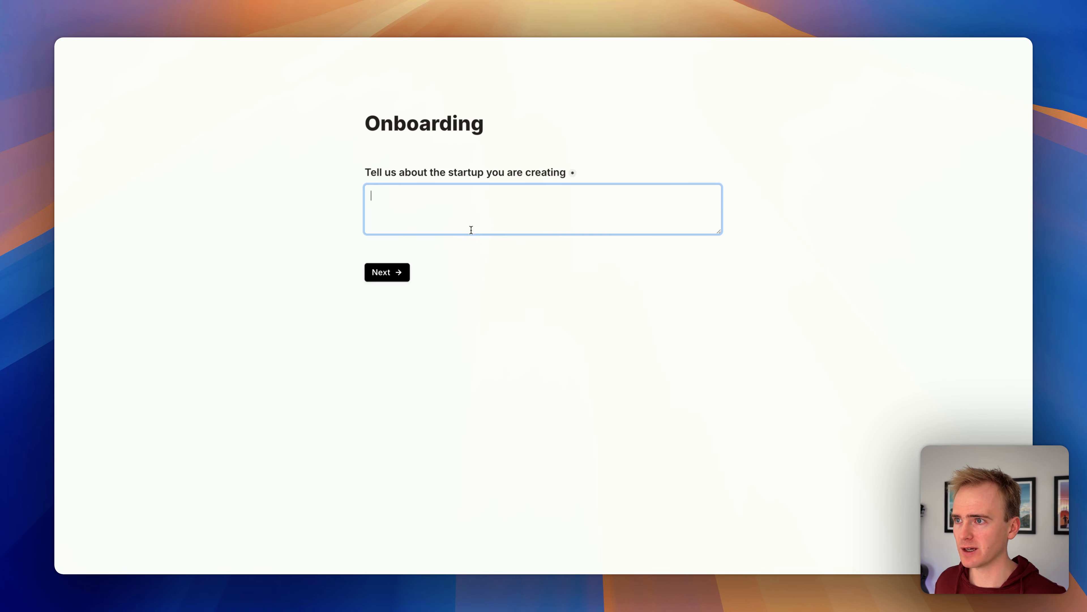
- Submit the live Onboarding form with startup description Test, experience rating 3, and WordPress ranked second among the website builders
text(Test)
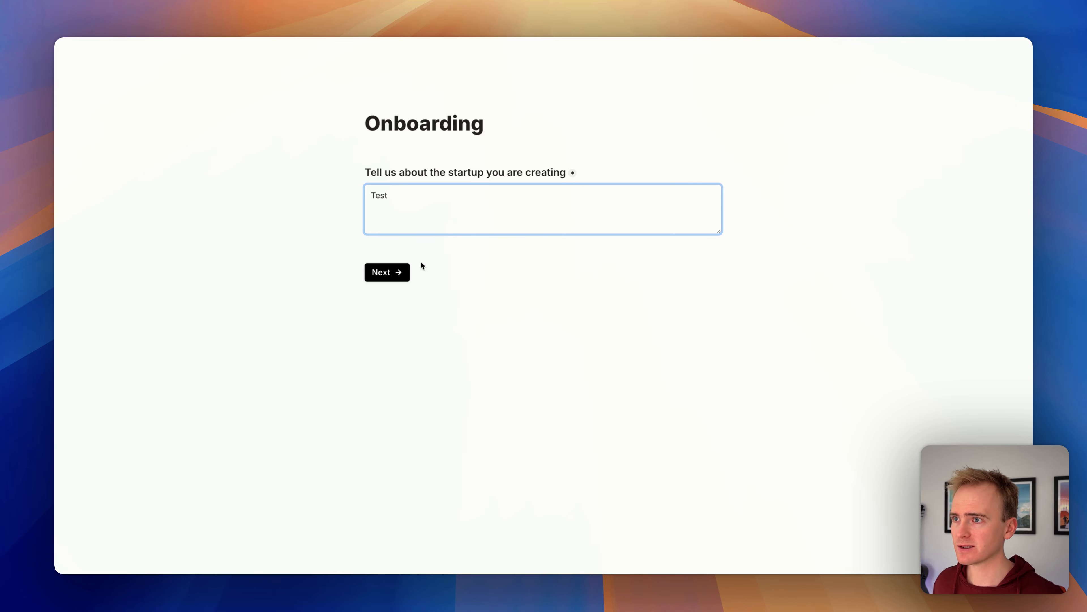
click(396, 275)
click(441, 176)
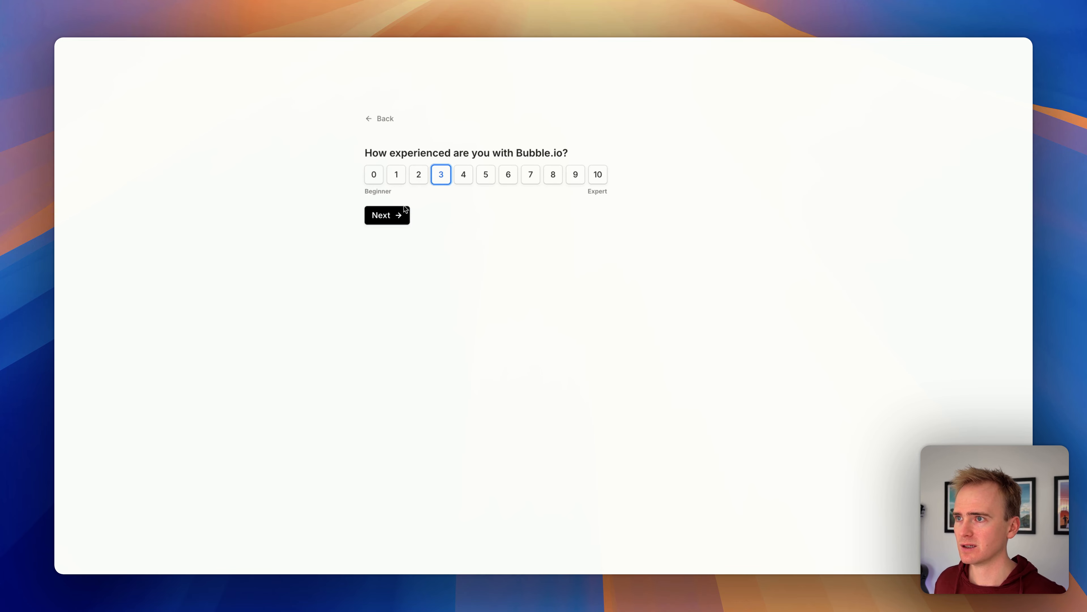
click(380, 221)
click(390, 278)
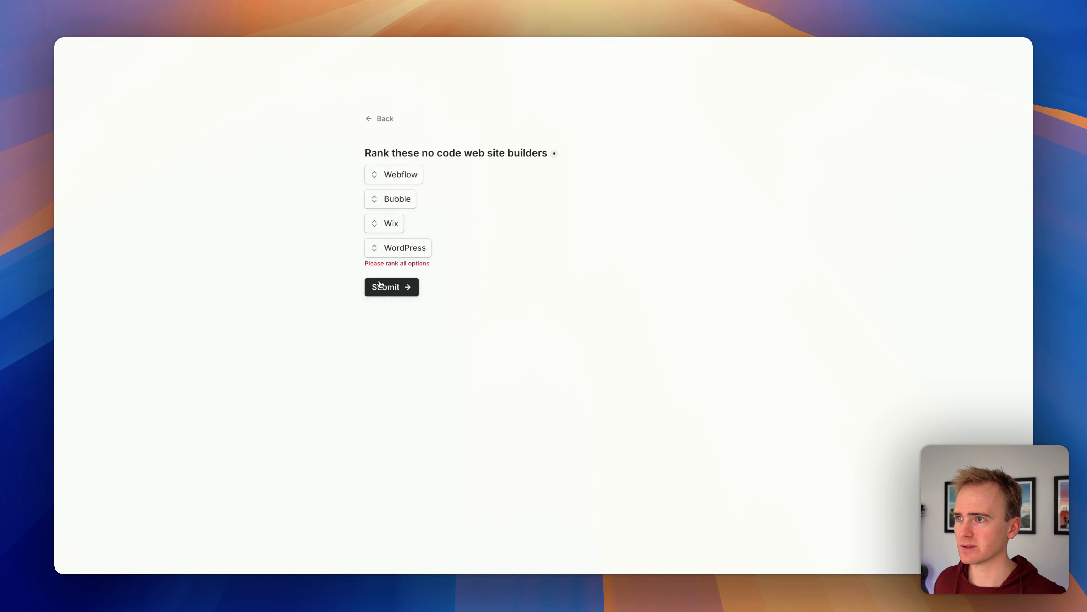
drag(401, 246, 410, 201)
click(405, 286)
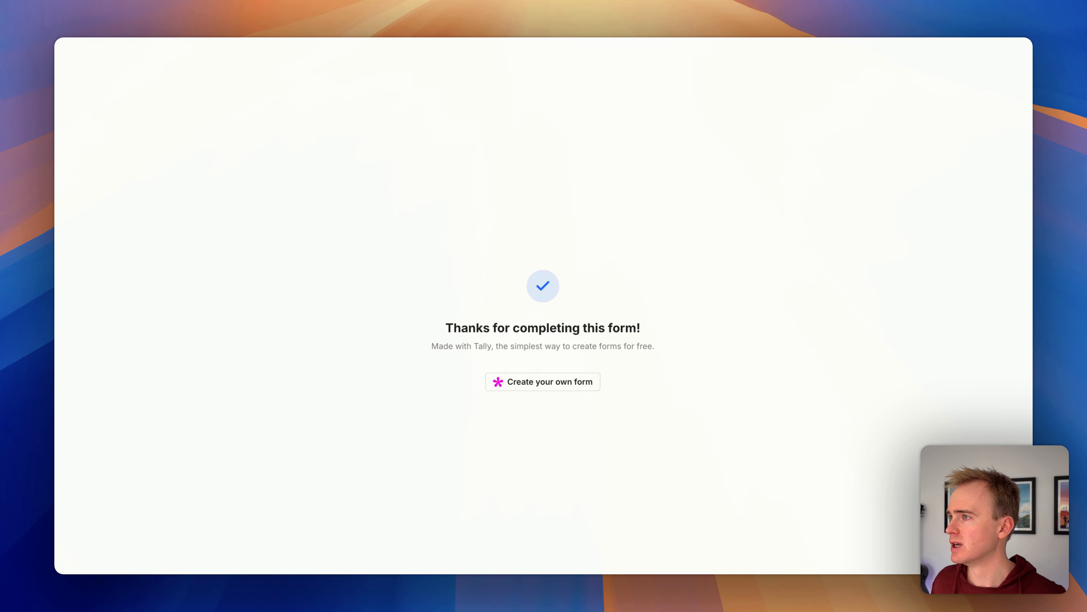
key(ctrl+Tab)
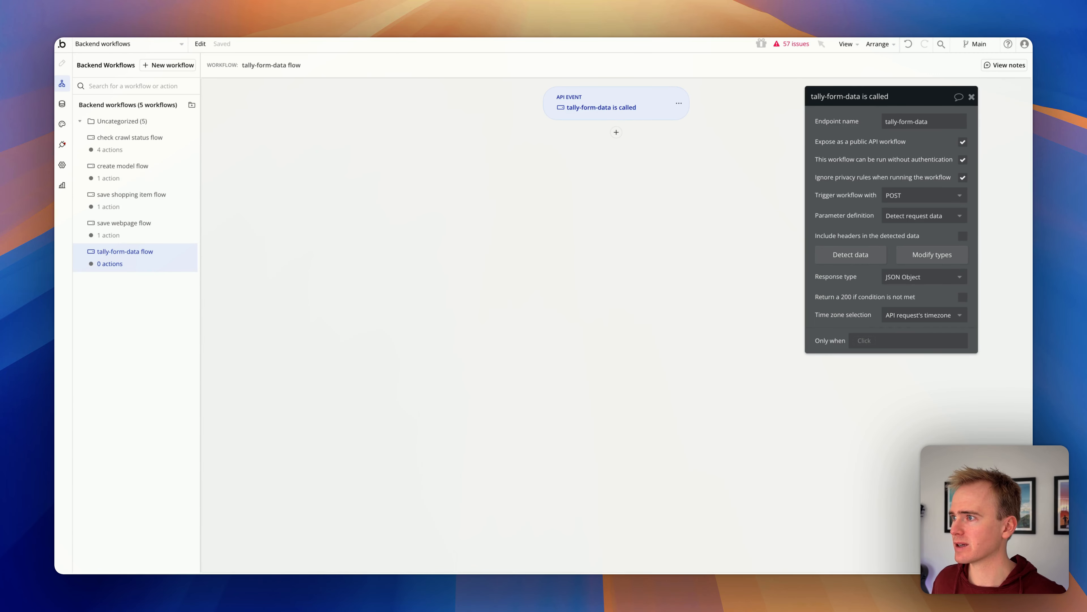
key(ctrl+shift+Tab)
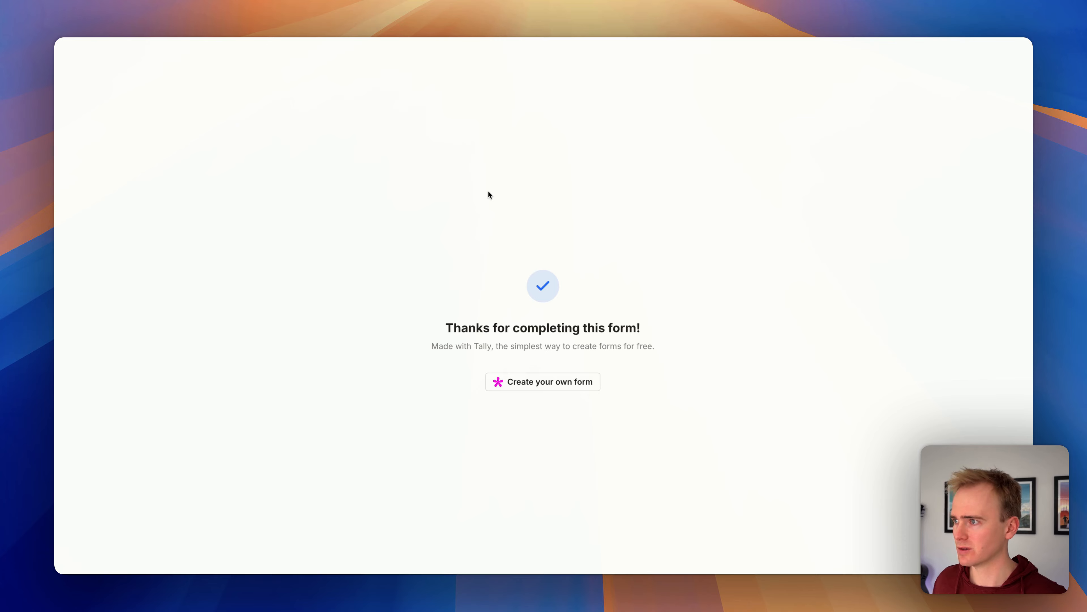
key(ctrl+Tab)
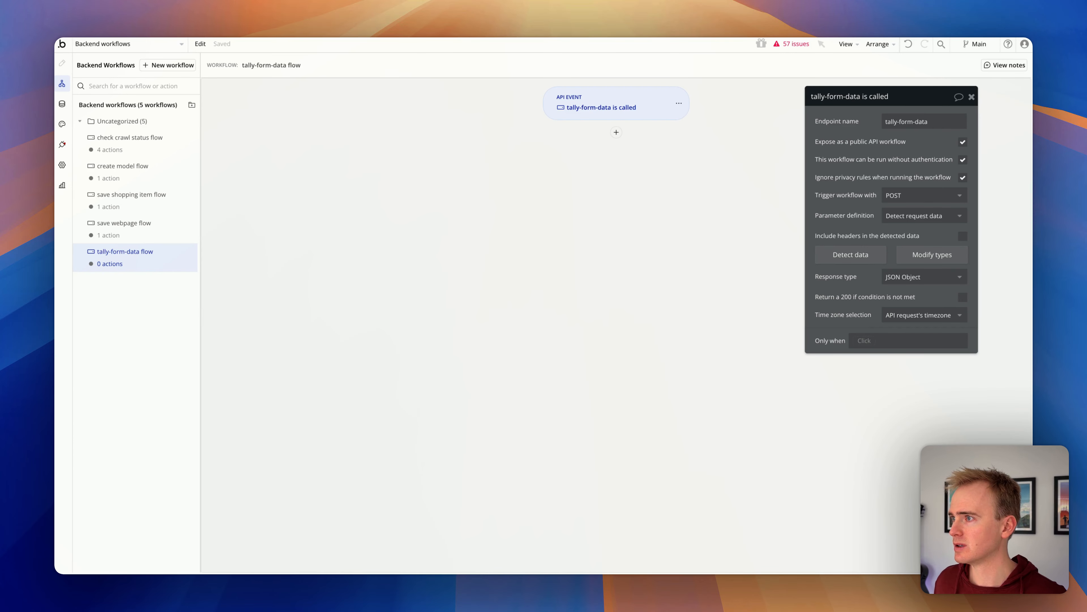
key(ctrl+shift+Tab)
key(super+r)
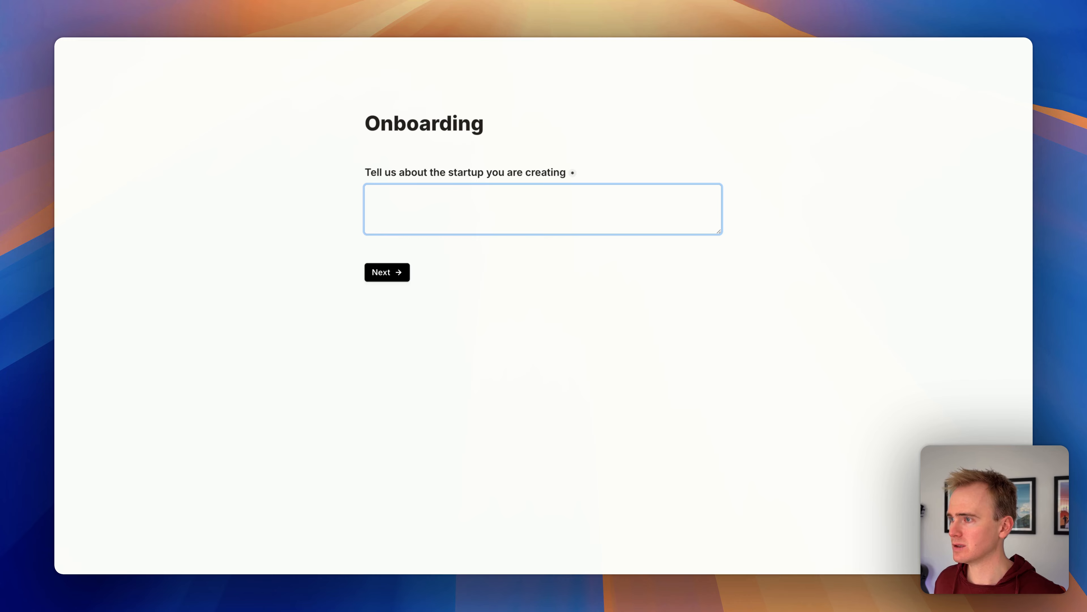
key(super+l)
text(ta)
key(BackSpace)
key(BackSpace)
key(BackSpace)
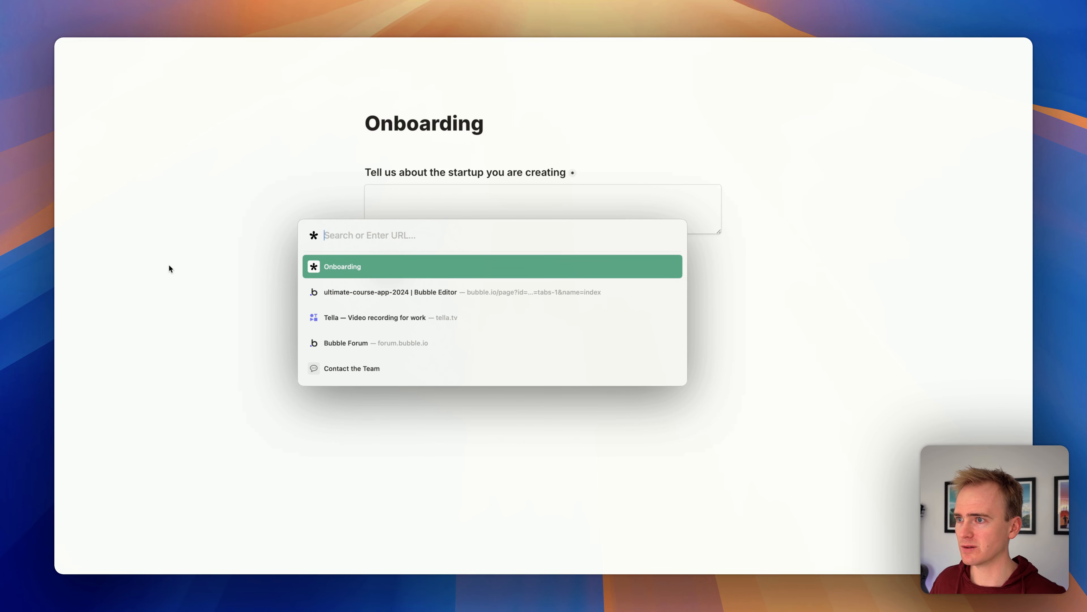
key(Escape)
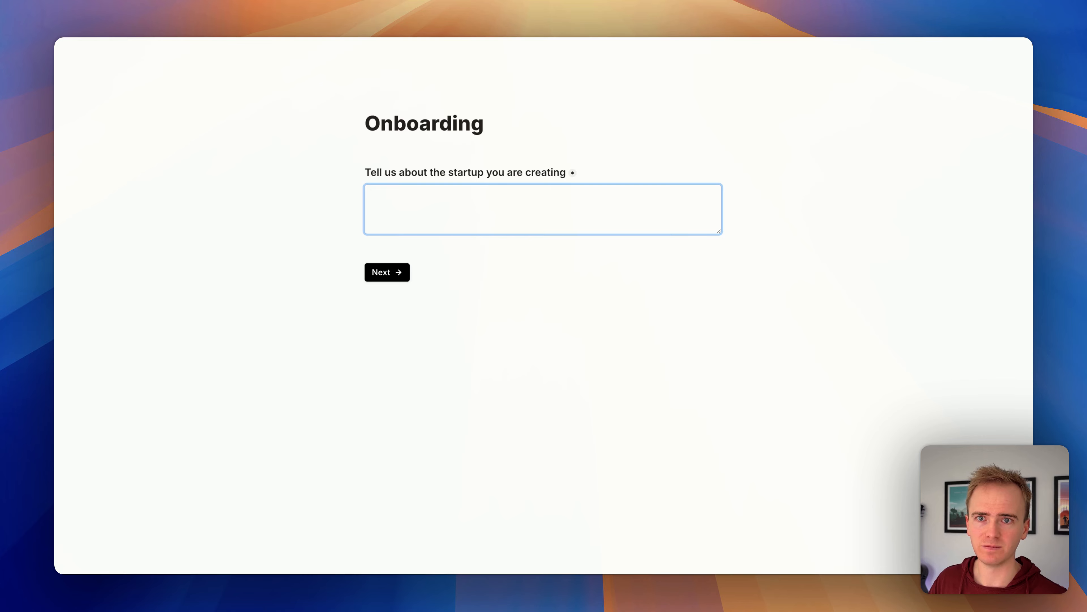
- Check the Onboarding form's submissions in Tally and inspect the initialize ending of its webhook endpoint URL without changing it
key(ctrl+Tab)
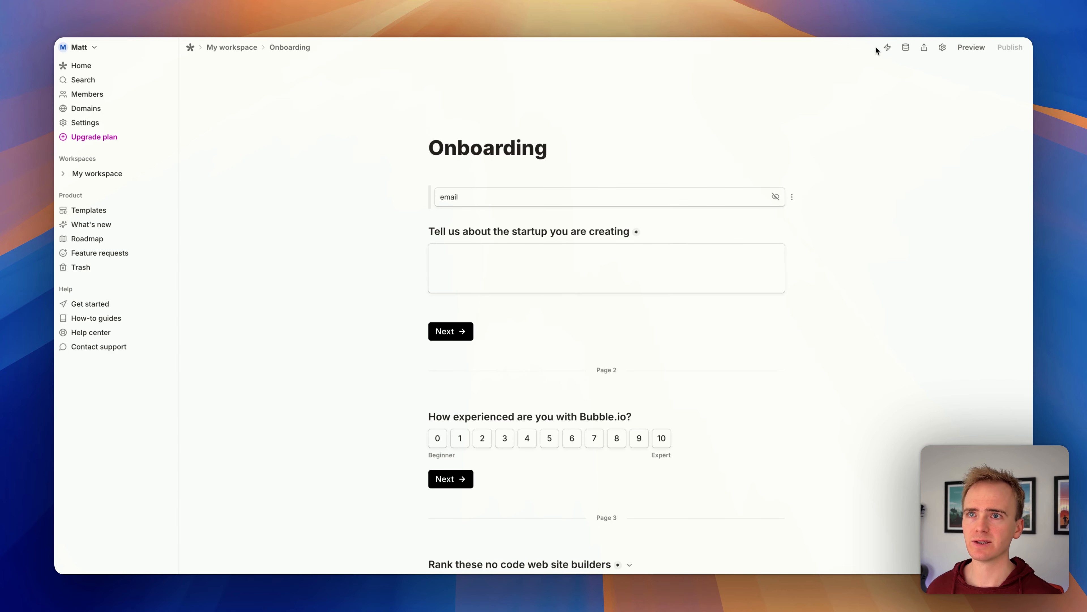
click(904, 49)
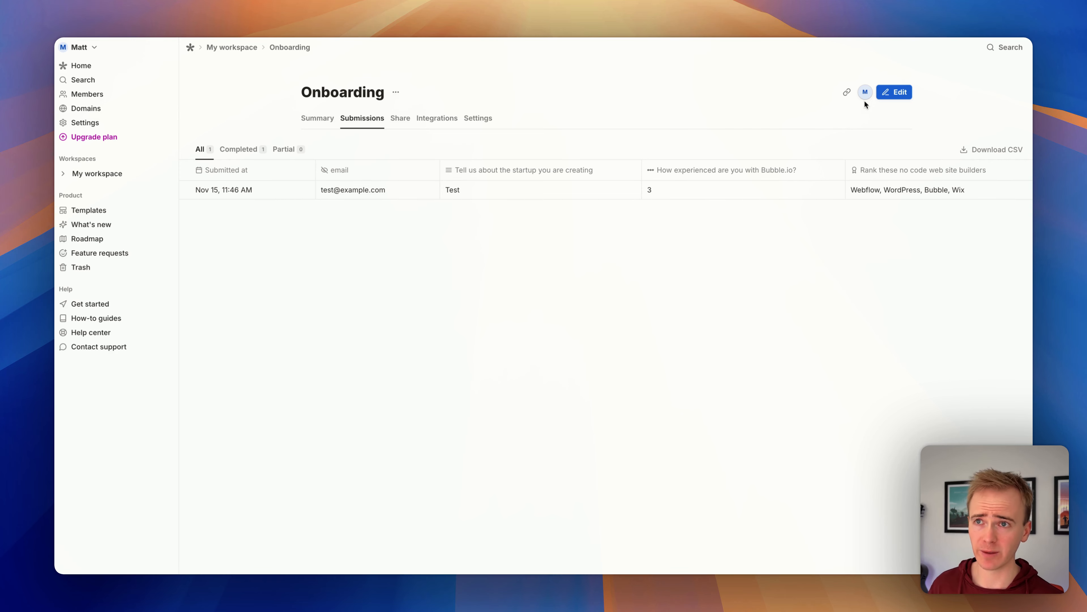
click(432, 123)
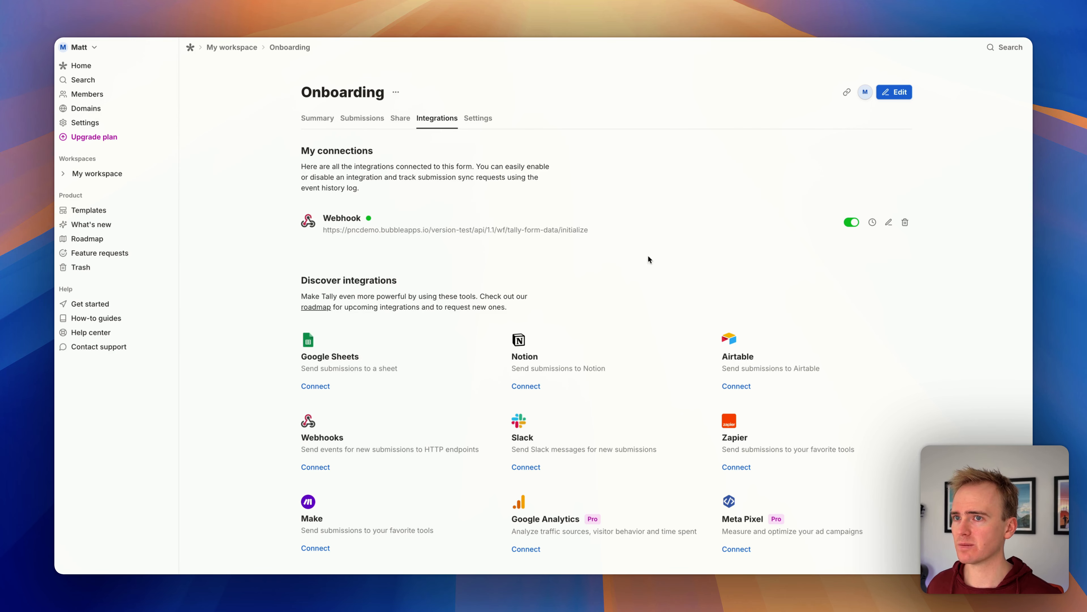
click(886, 222)
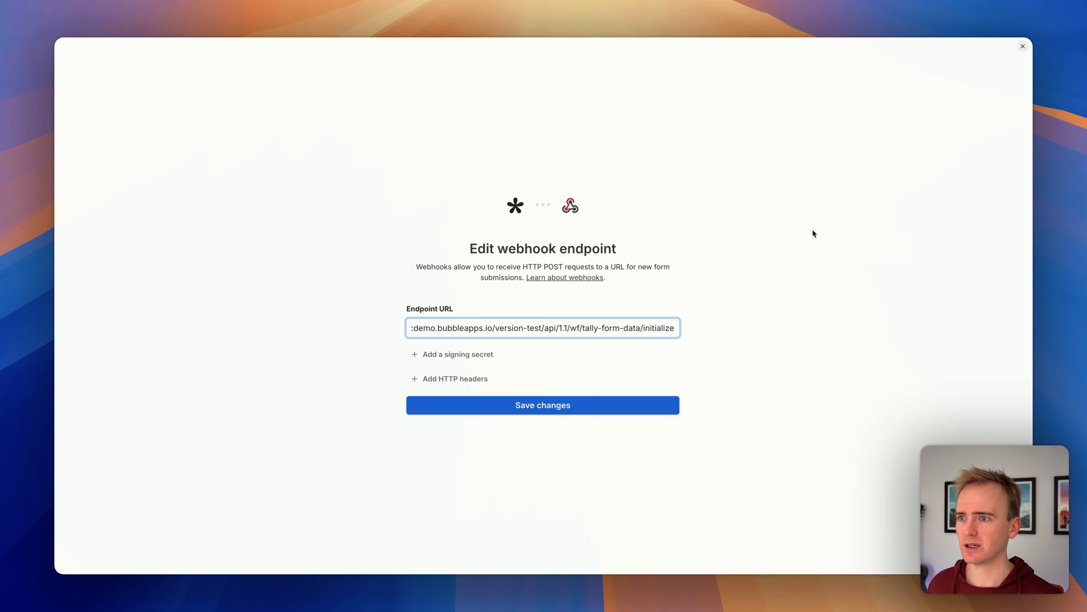
drag(673, 328, 704, 329)
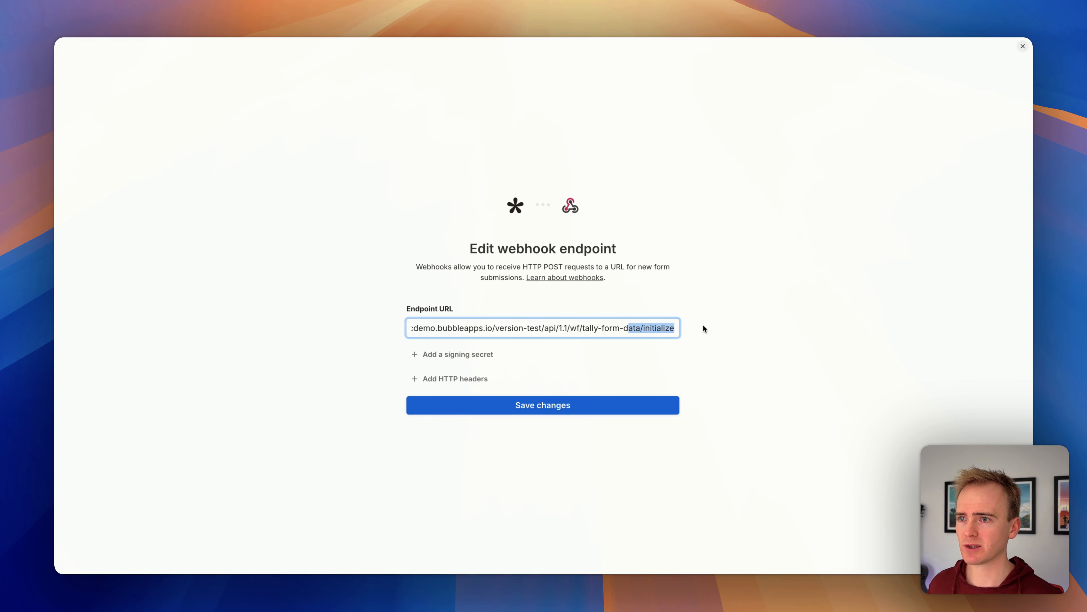
double_click(663, 328)
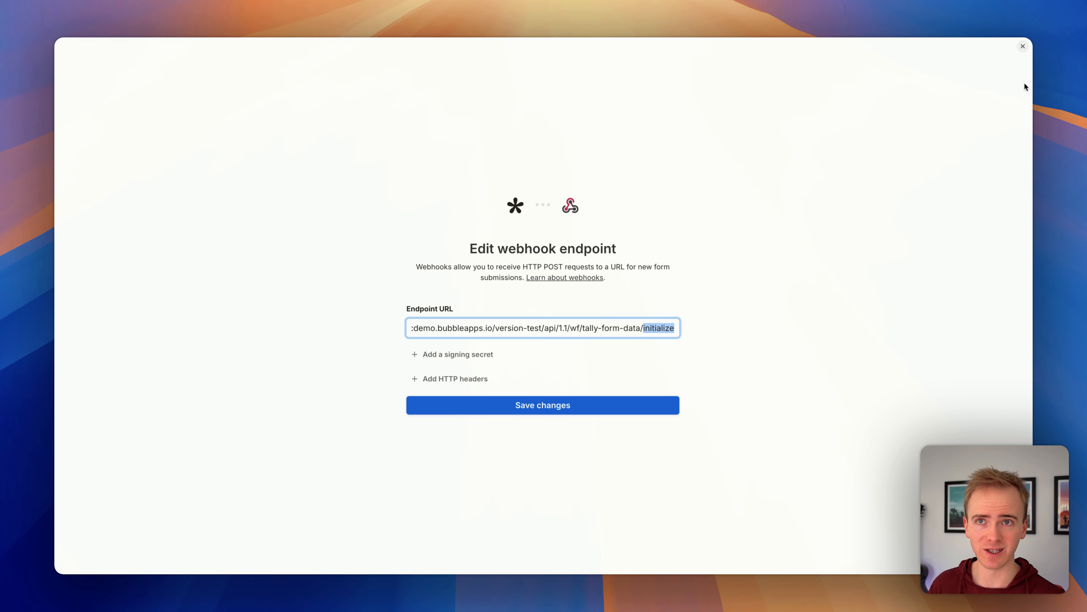
click(1022, 47)
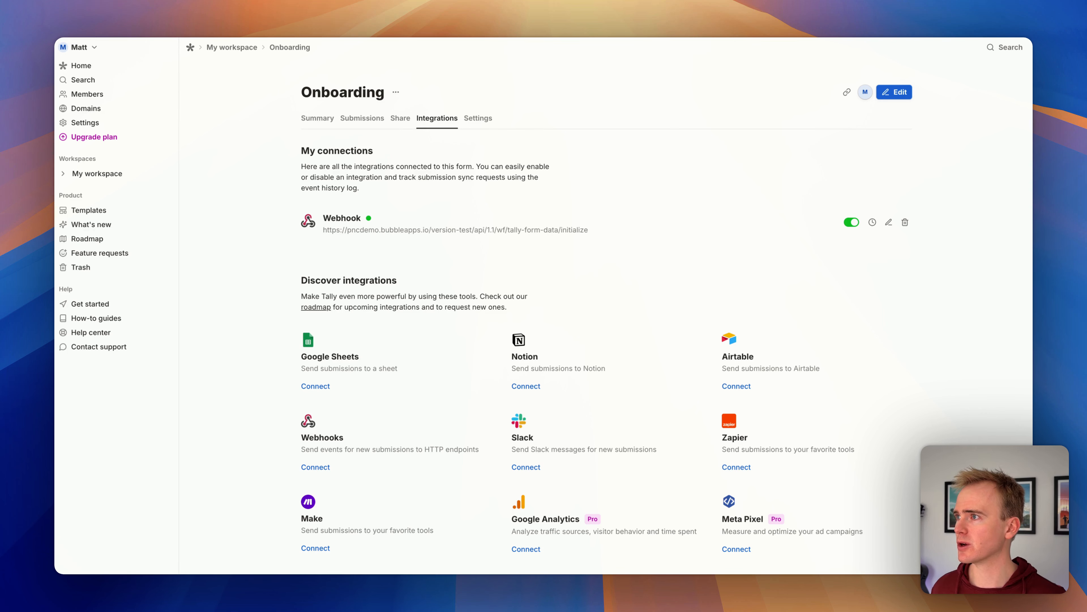
- Restart request data detection for tally-form-data in Bubble and resend the failed event from Tally's webhook events log
click(47, 132)
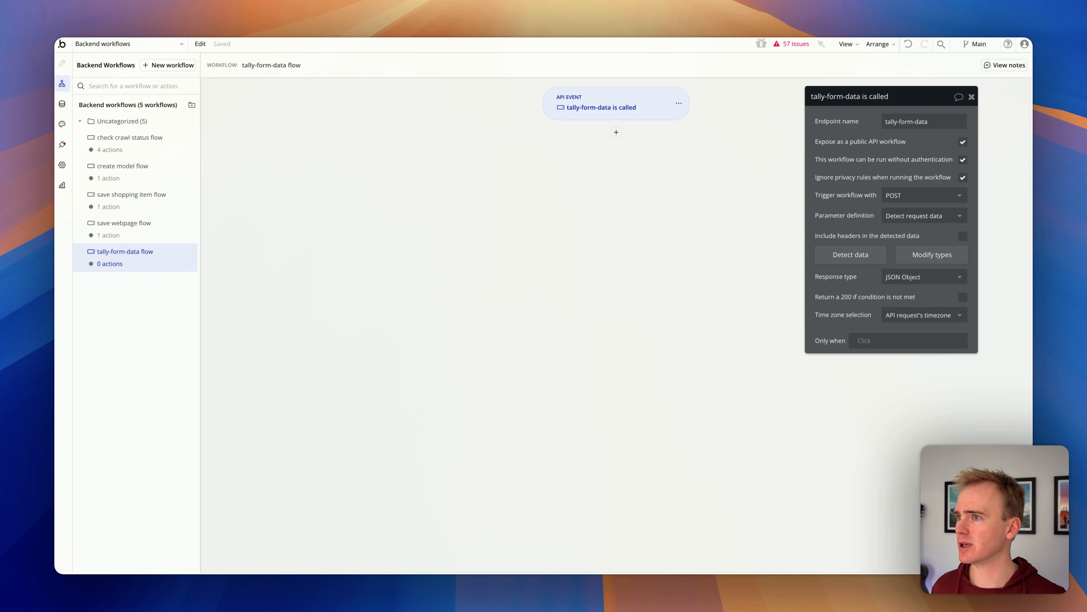
click(848, 257)
click(51, 300)
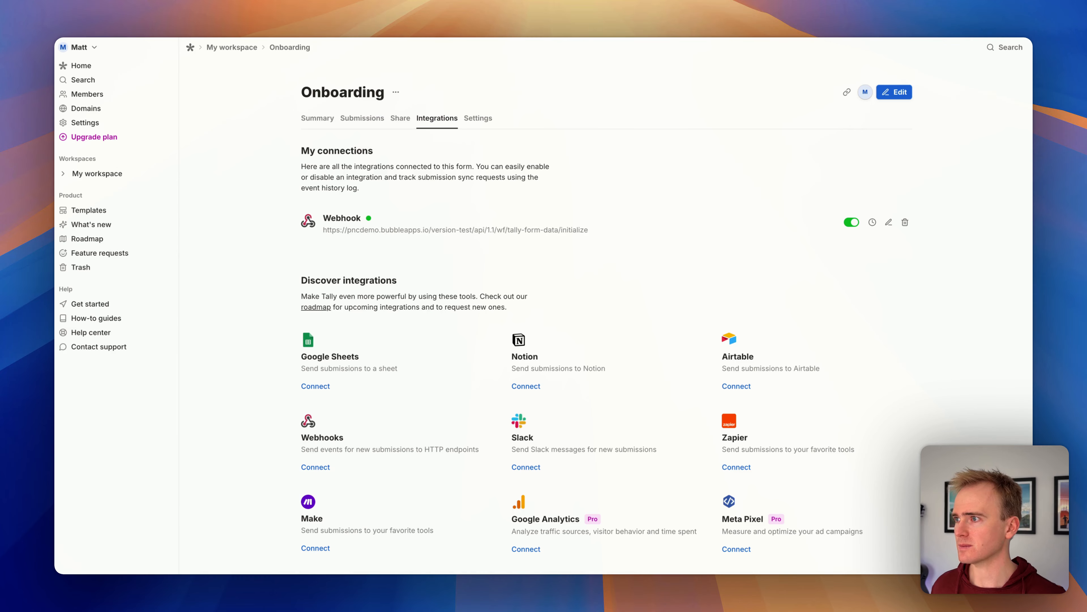
click(889, 222)
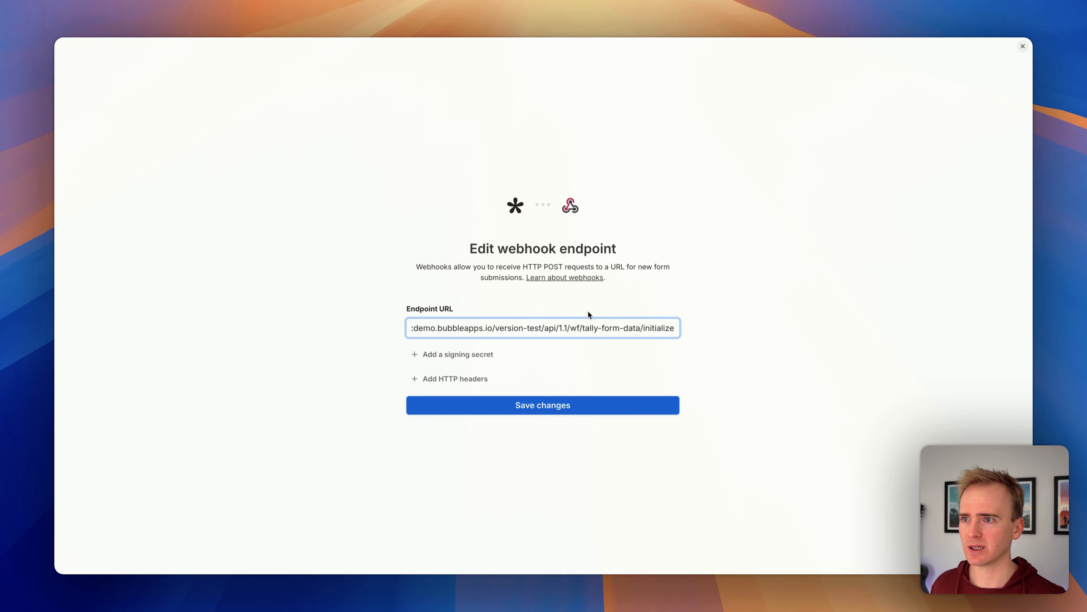
click(1023, 46)
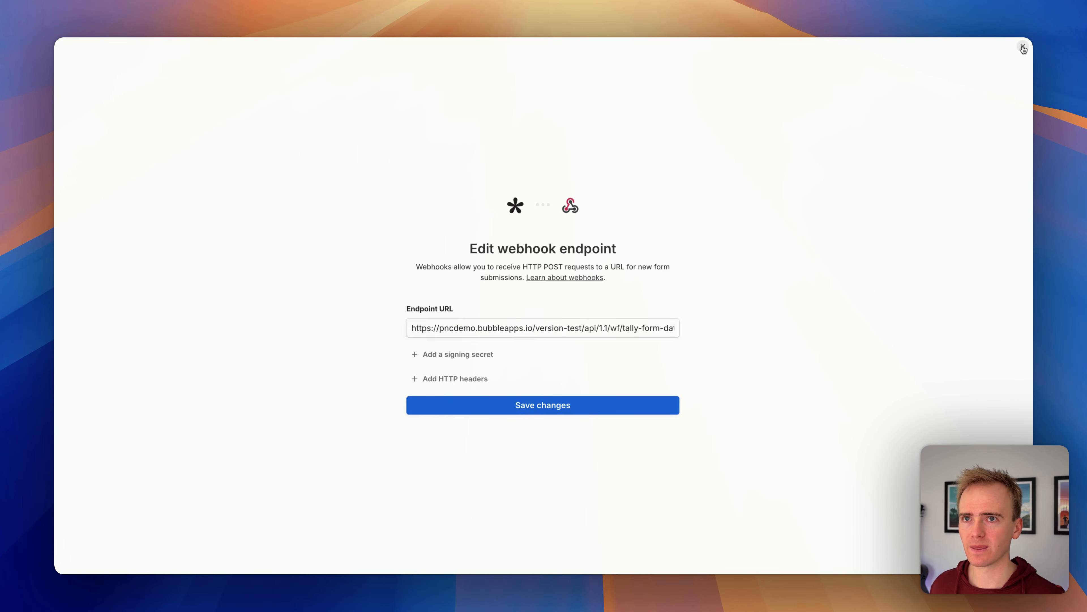
click(872, 222)
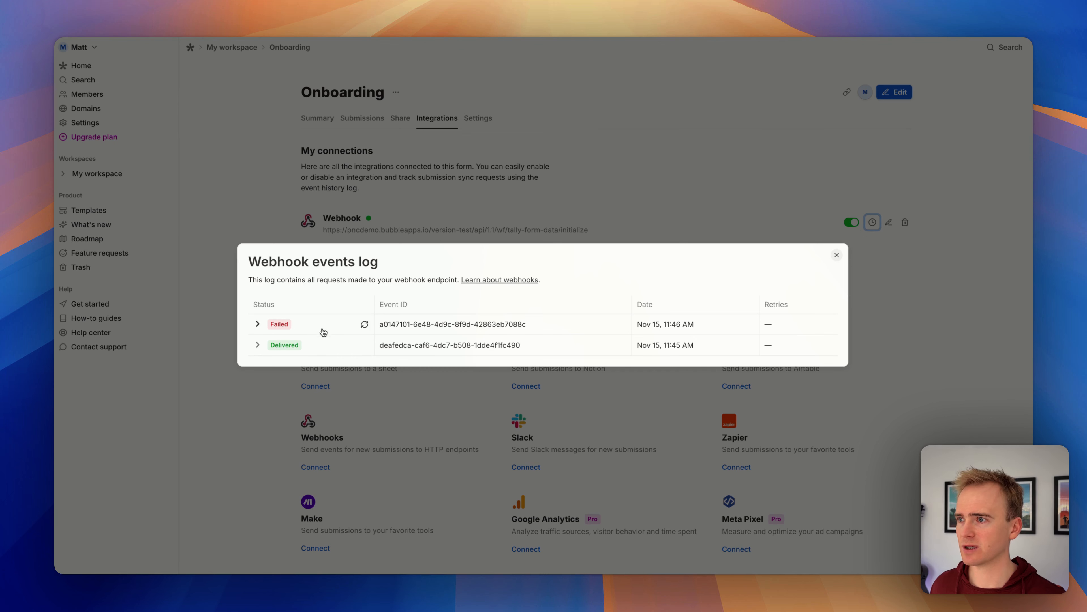
click(365, 326)
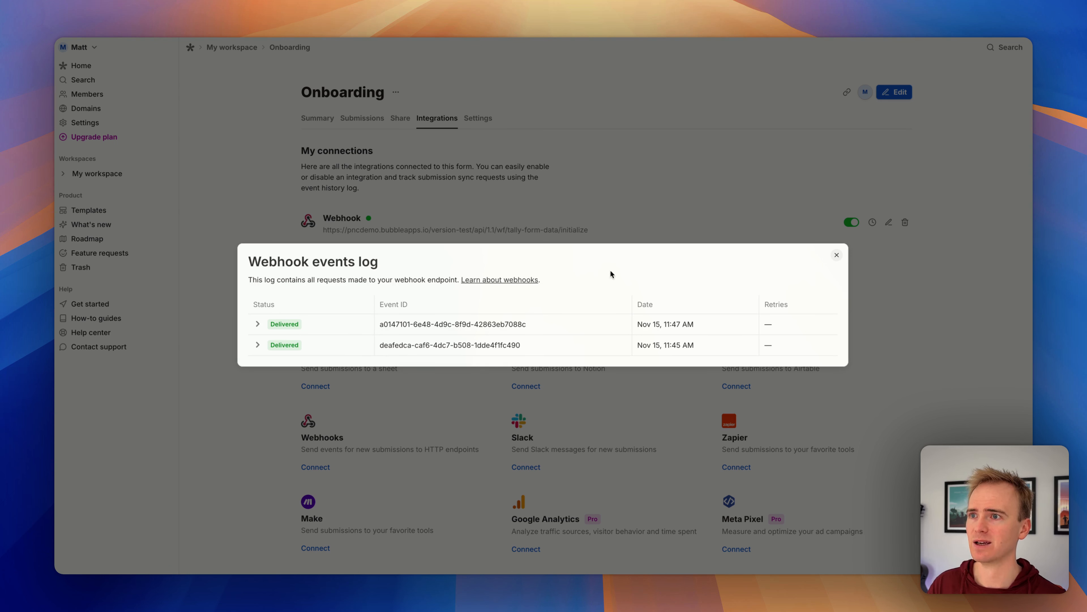
click(841, 257)
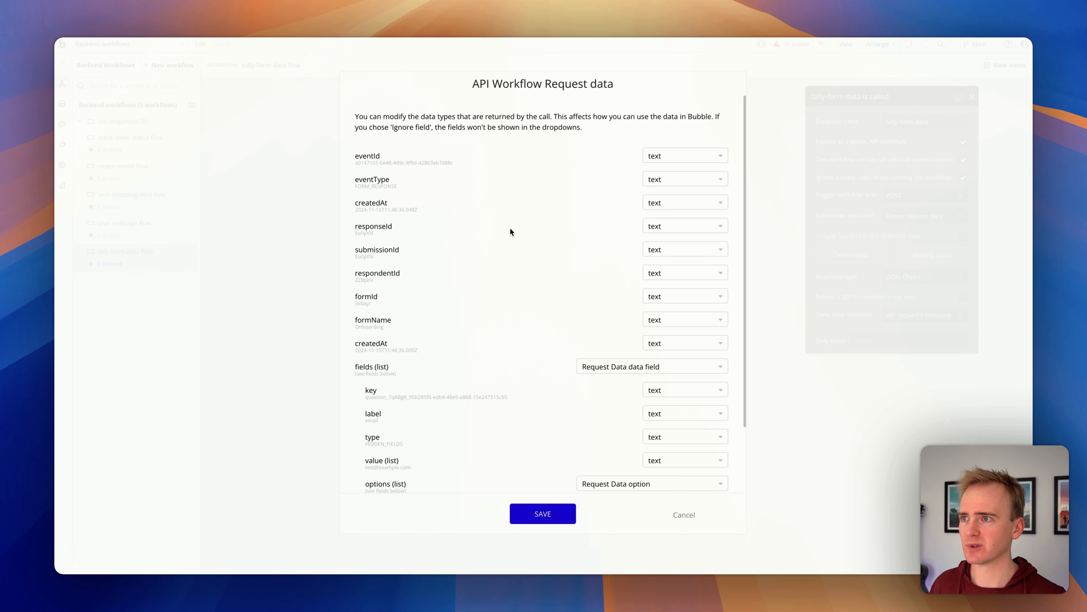
- Examine the detected request fields in Bubble for the hidden email field's value, and save the definition
scroll(447, 368, down, 3)
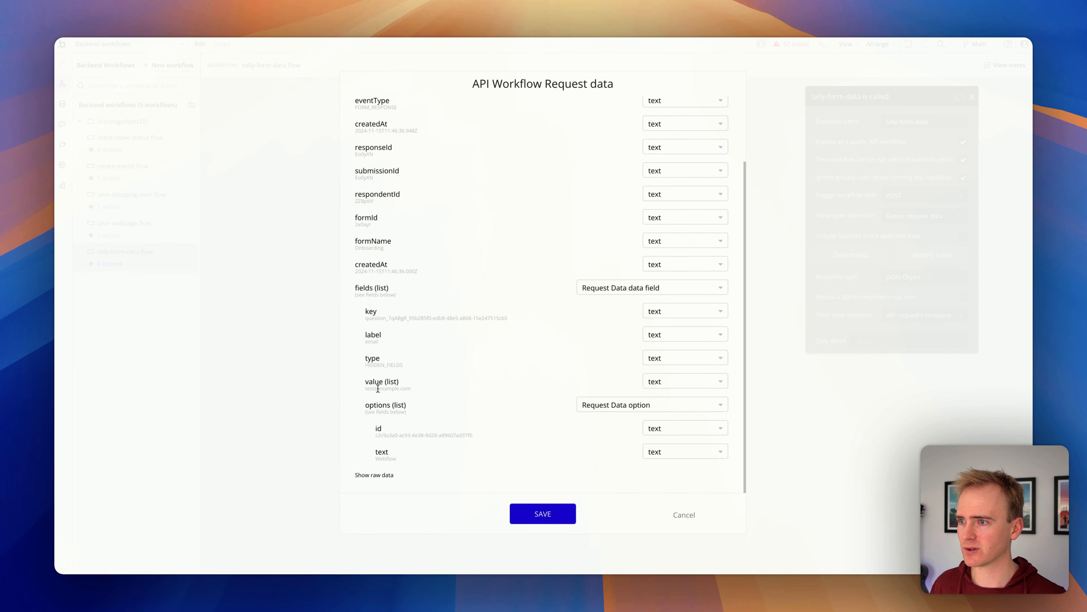
drag(379, 388, 406, 386)
click(406, 387)
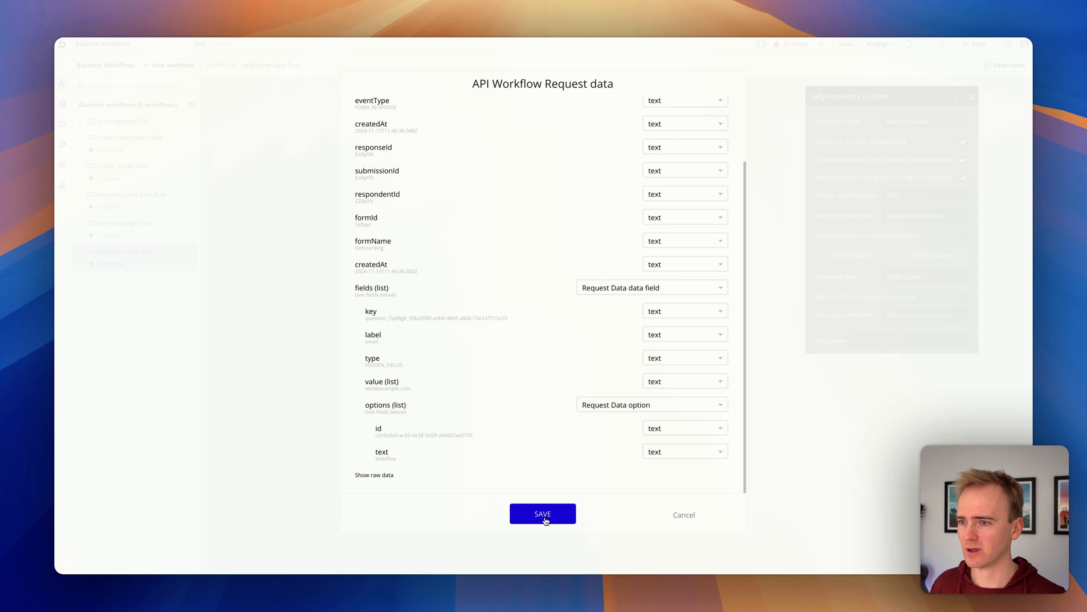
click(543, 514)
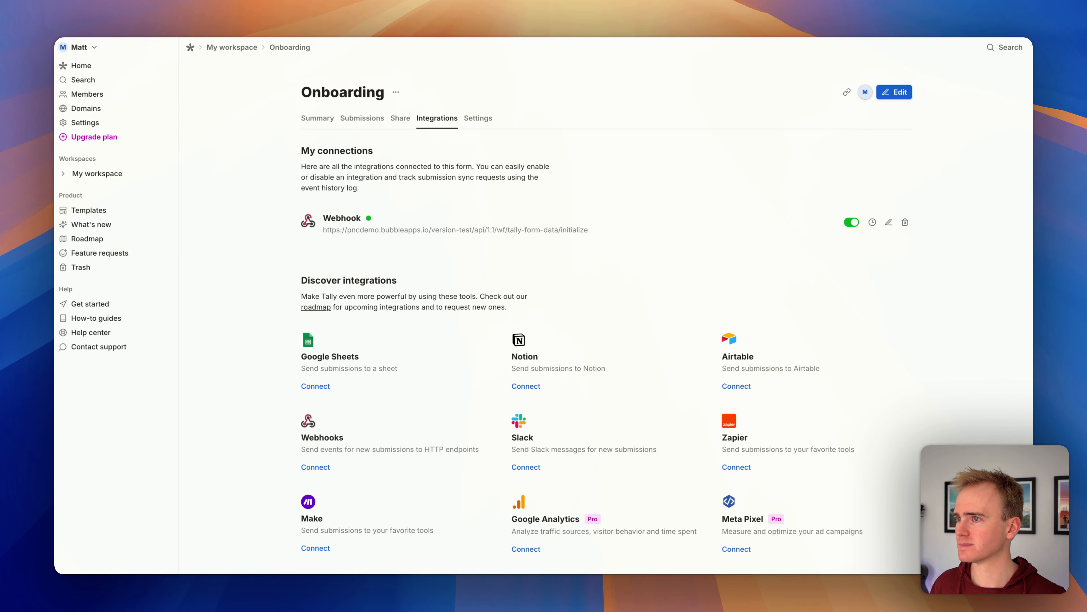
- Remove initialize from the end of the Tally webhook's endpoint URL and save the change
click(890, 223)
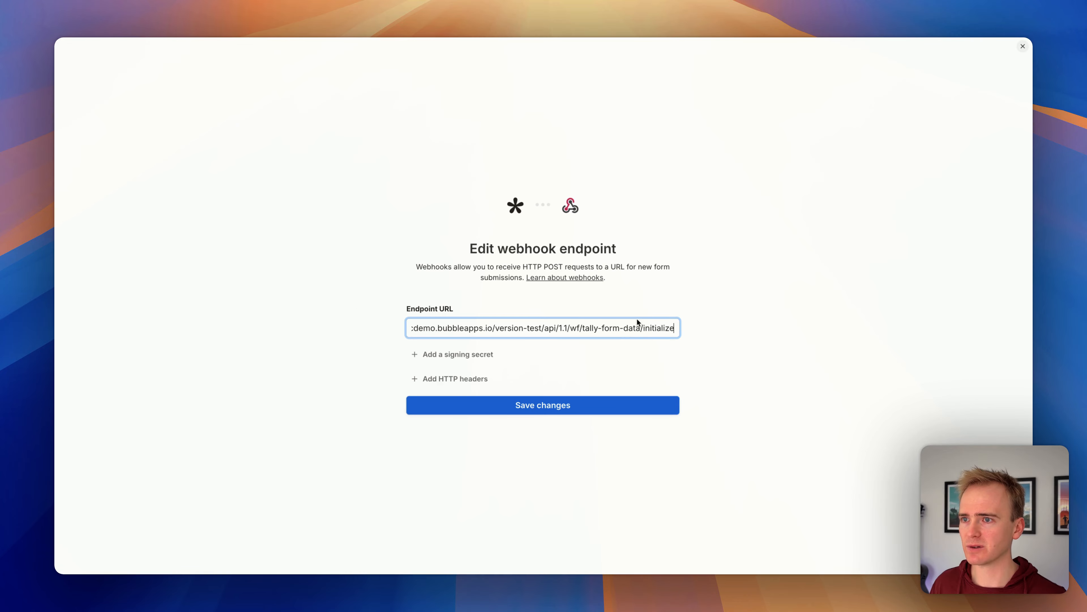
double_click(668, 328)
key(BackSpace)
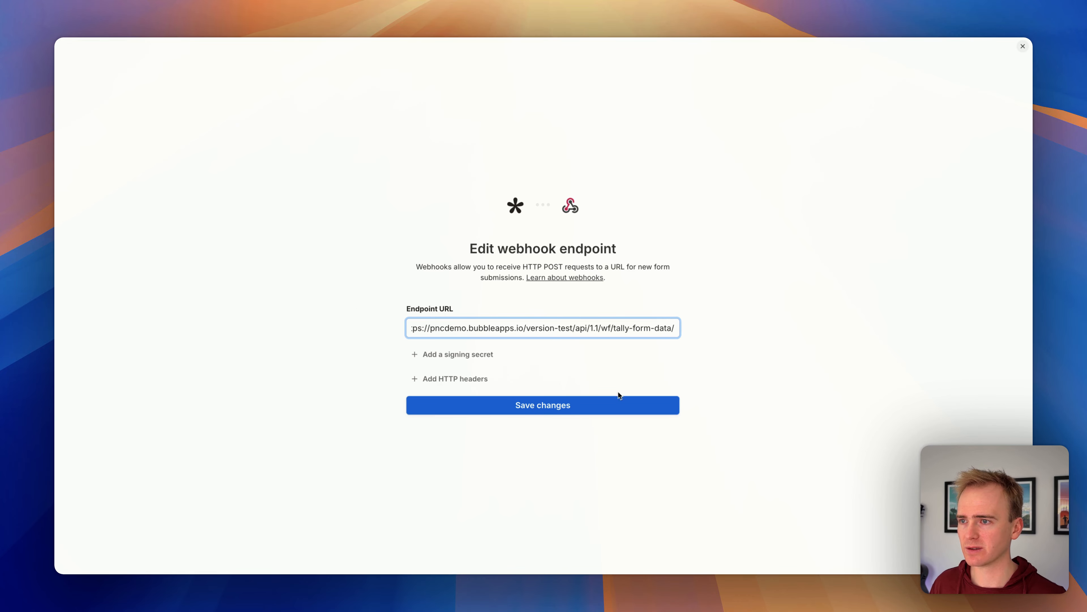
click(615, 410)
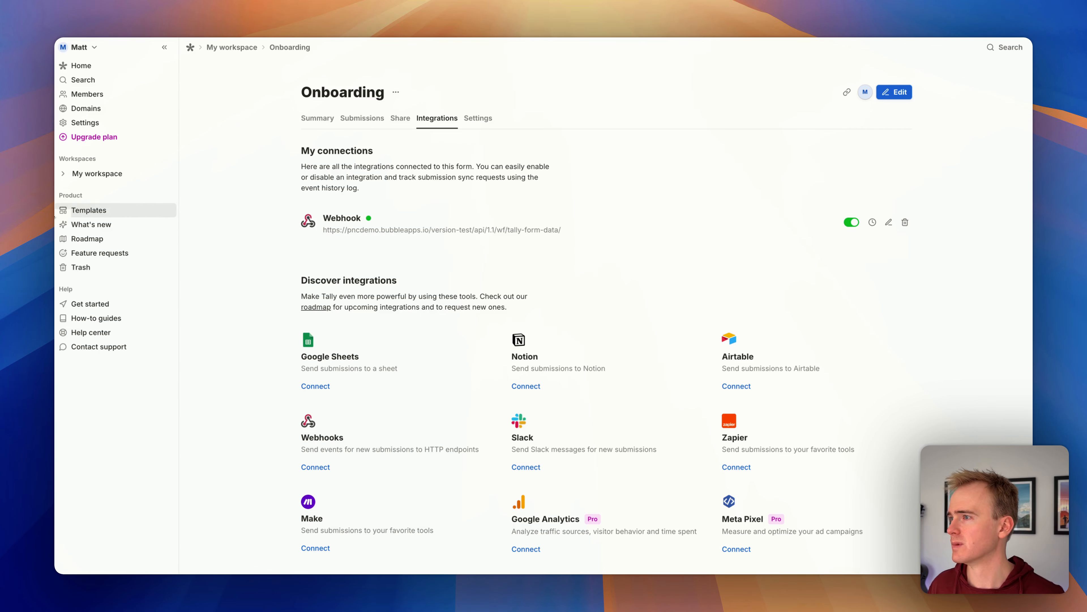
- Refresh the Register page preview and open the register page in the Bubble editor's design view
key(ctrl+Tab)
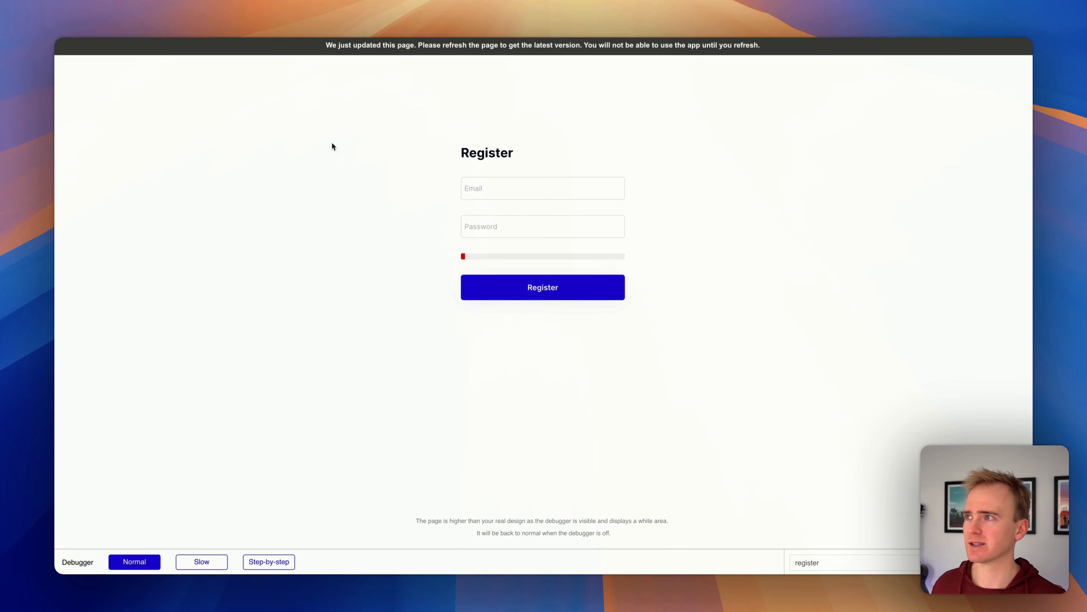
key(super+r)
key(ctrl+Tab)
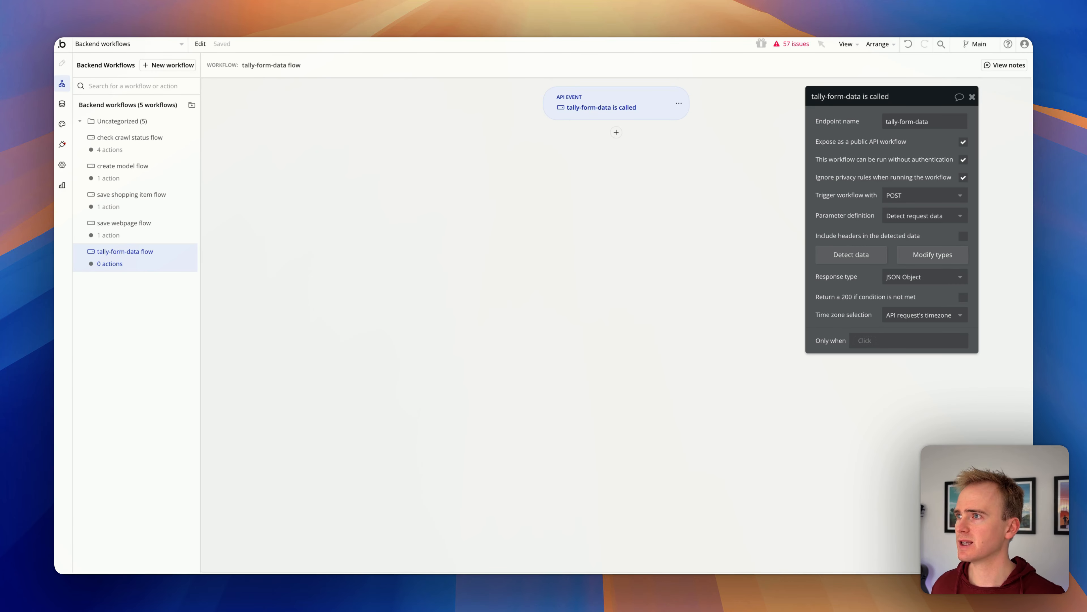
click(144, 48)
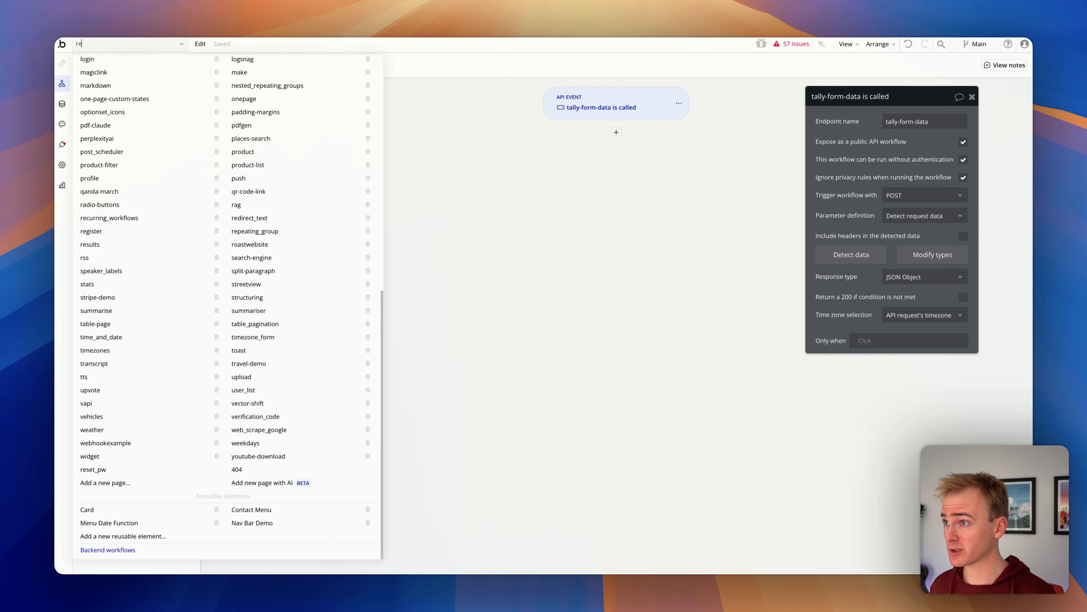
text(regist)
click(139, 78)
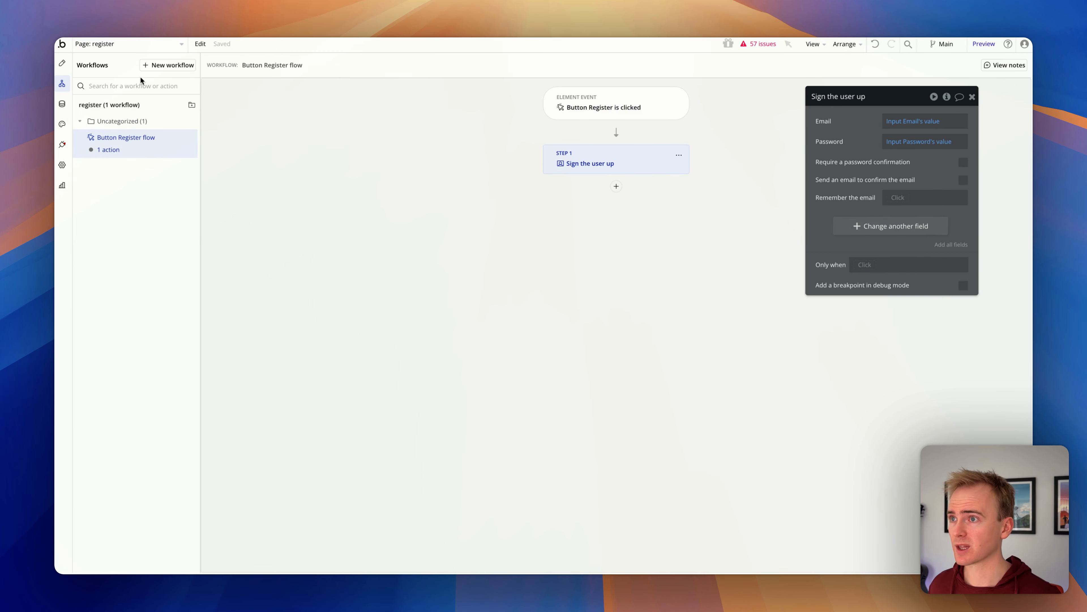
click(63, 64)
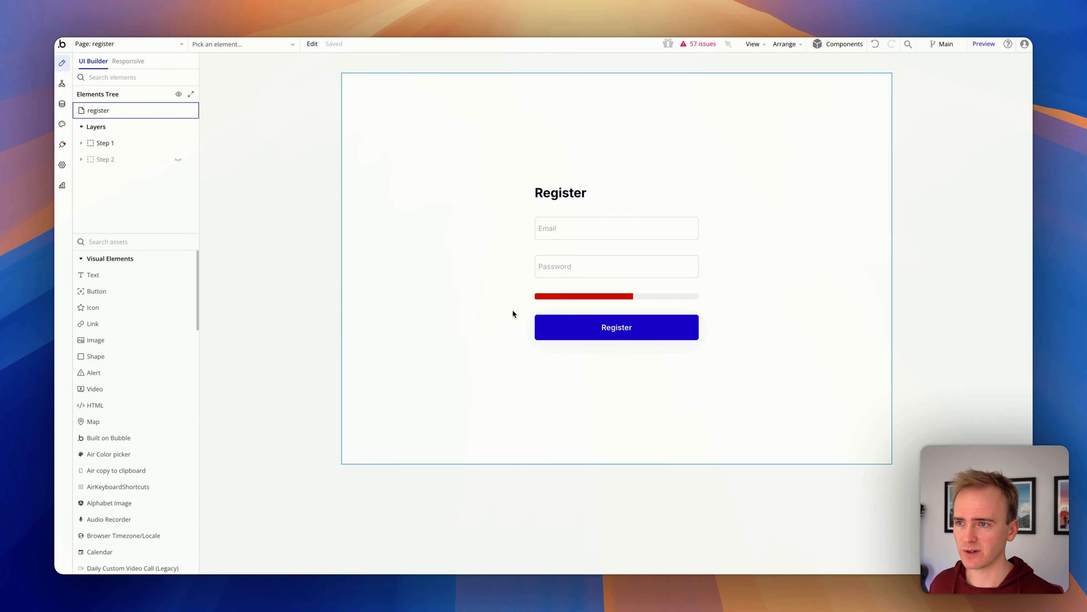
- Add an Open an external website action after Sign the user up in the Register button's workflow
click(614, 330)
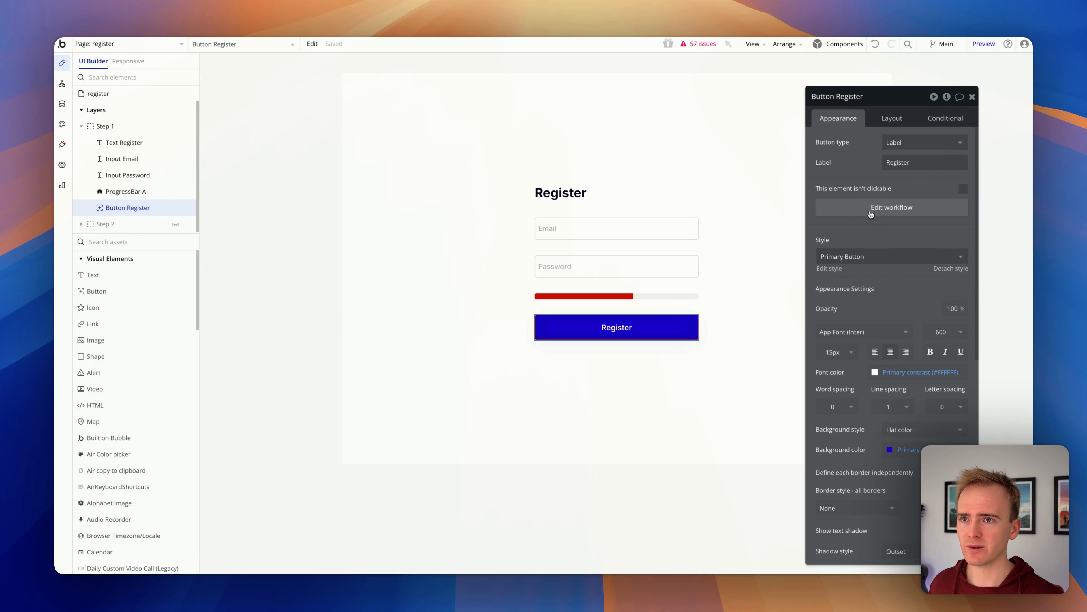
click(869, 208)
click(616, 185)
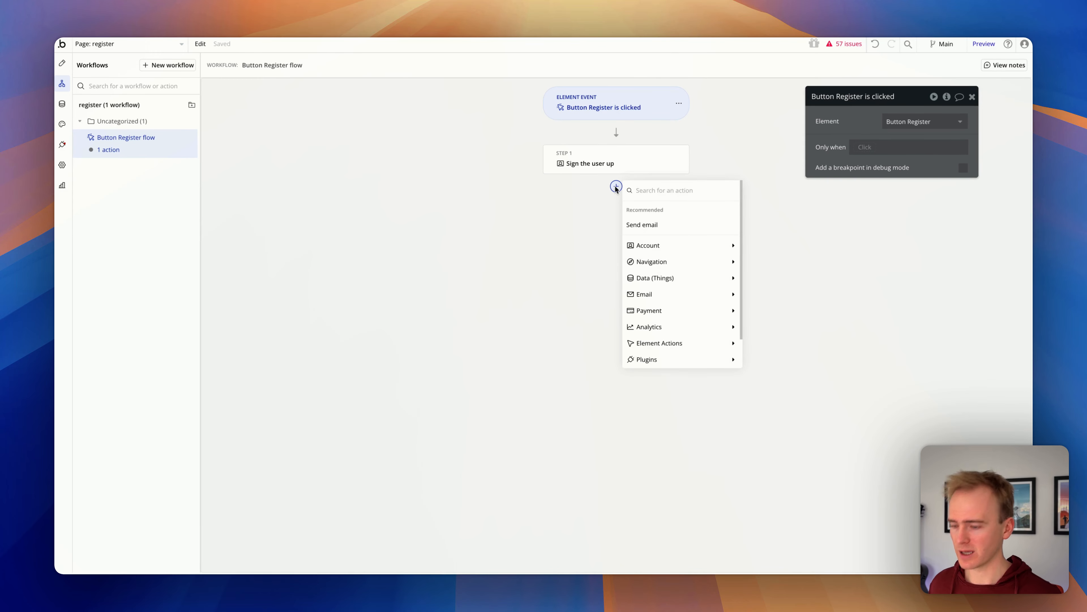
text(ex)
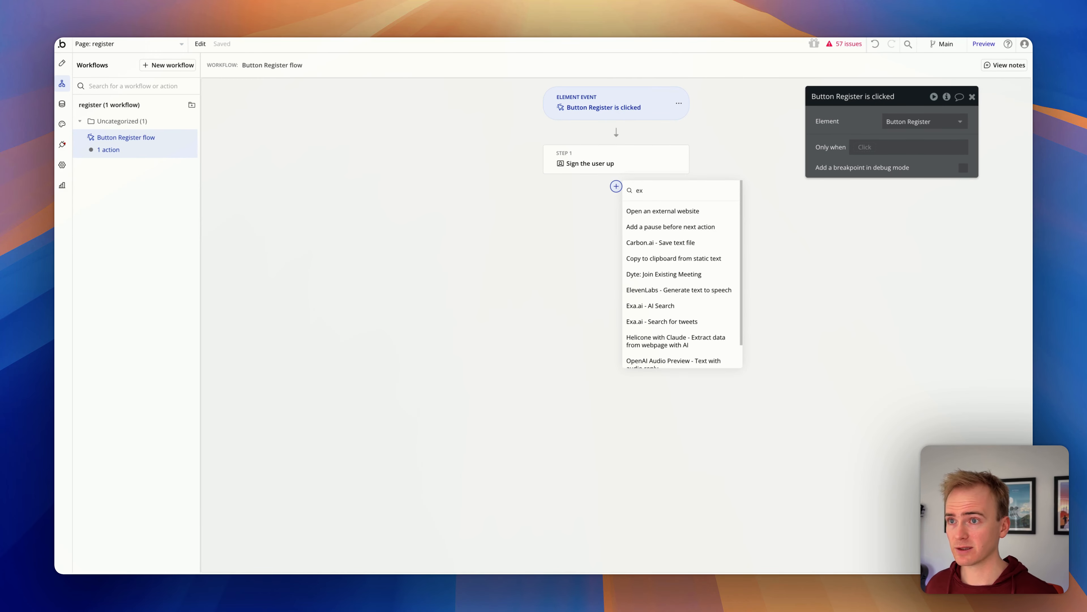
click(671, 212)
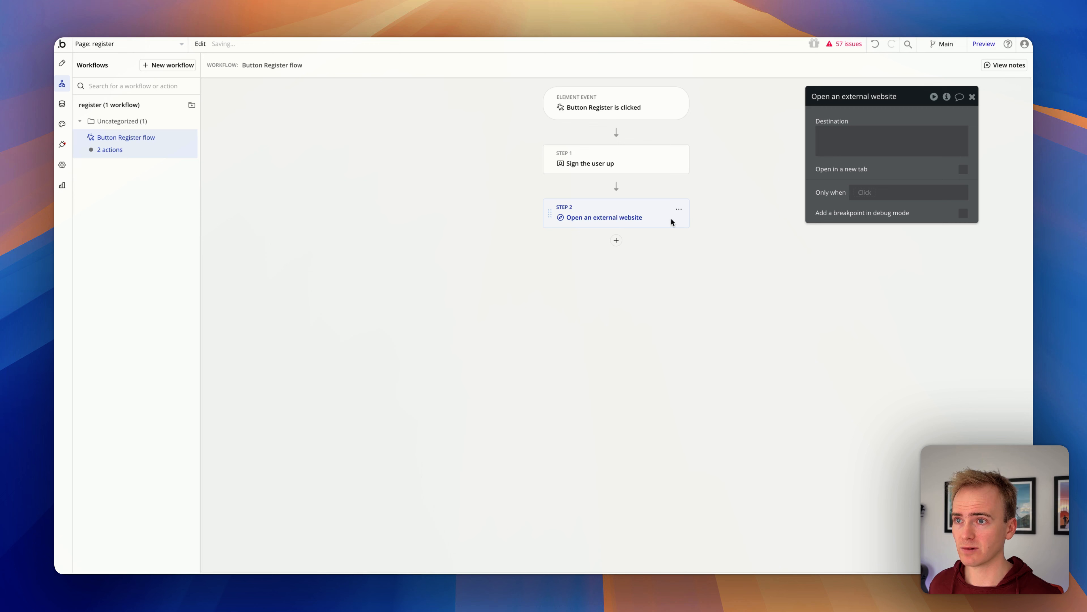
click(853, 148)
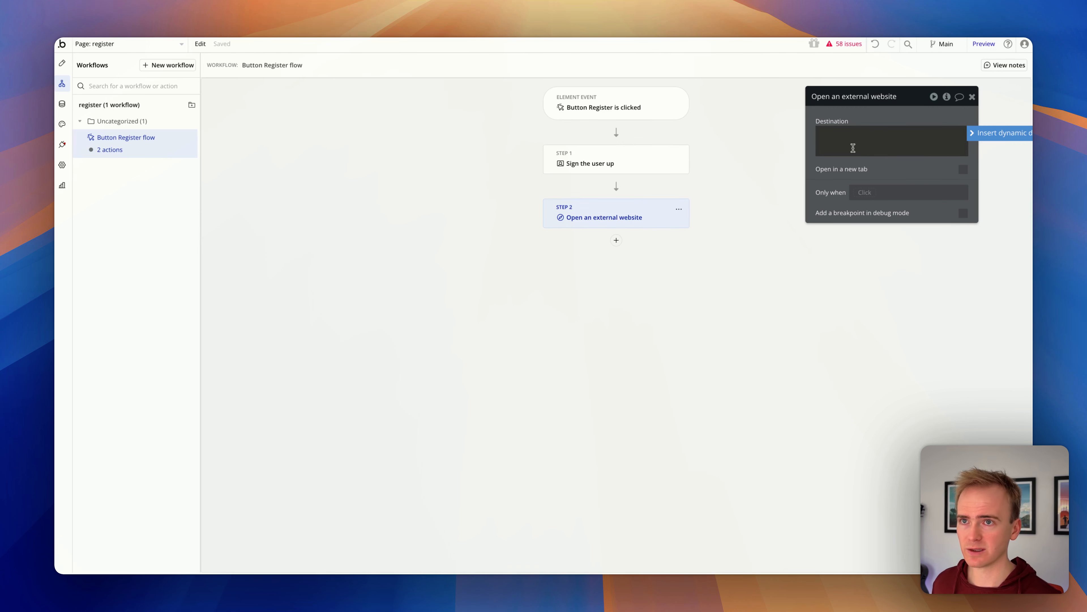
text(https://tally.so/r/3x0ayr)
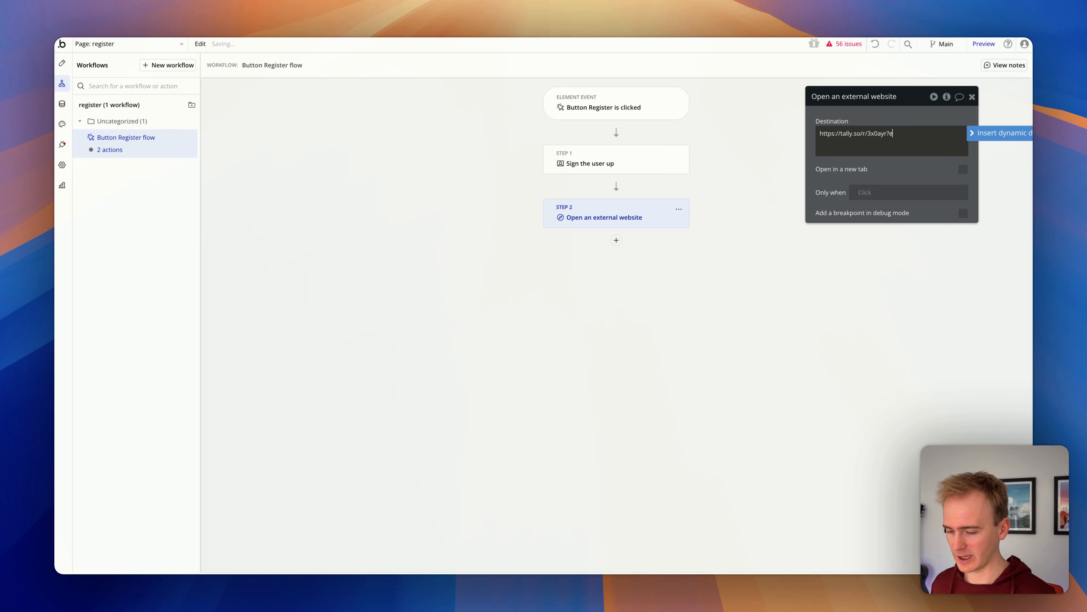
text(?email)
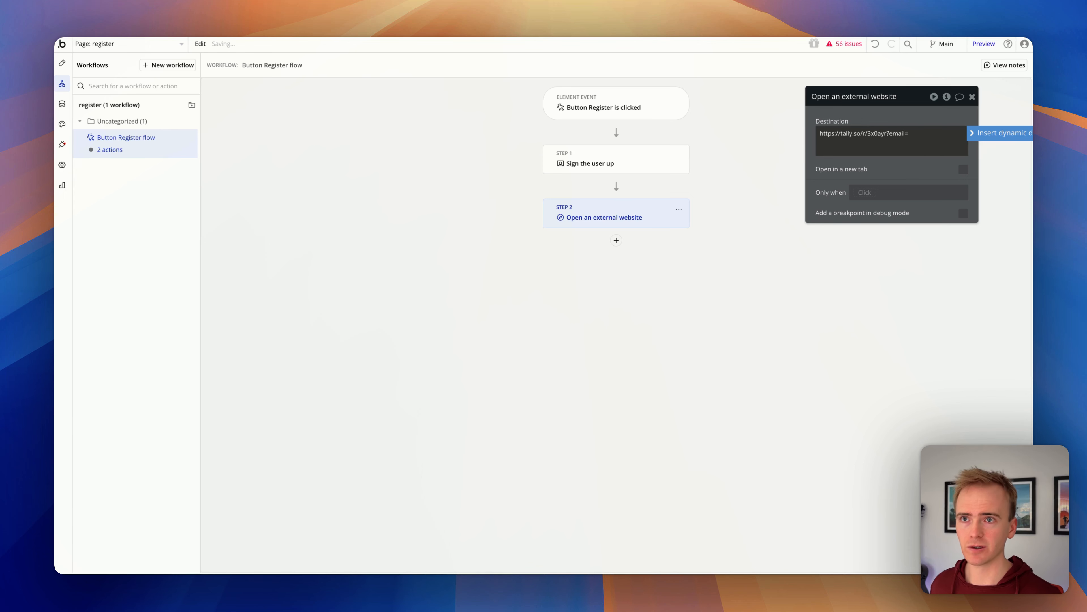
text(=)
click(980, 132)
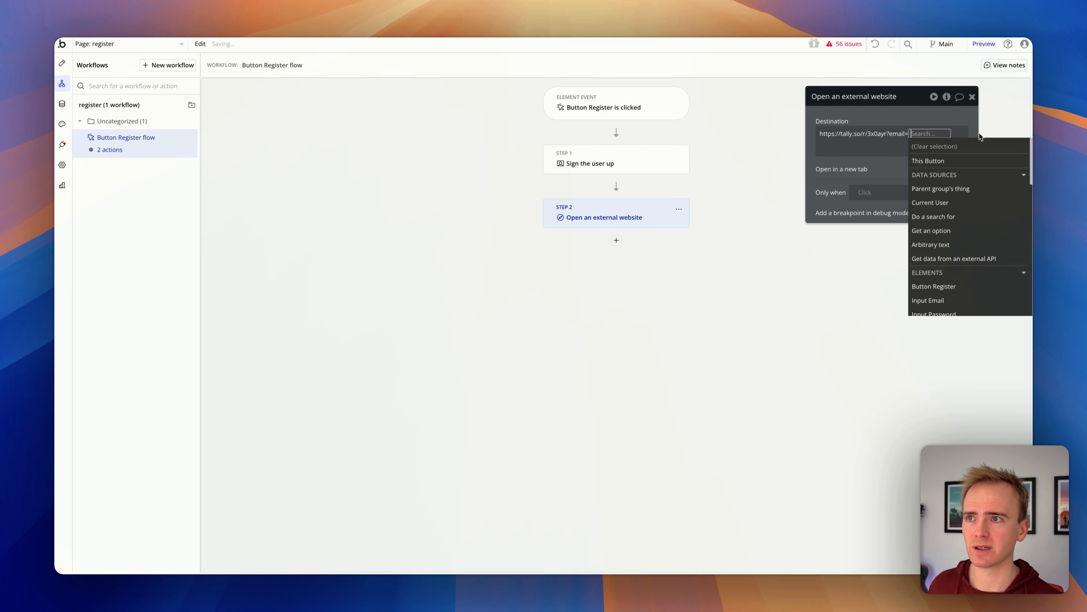
click(958, 202)
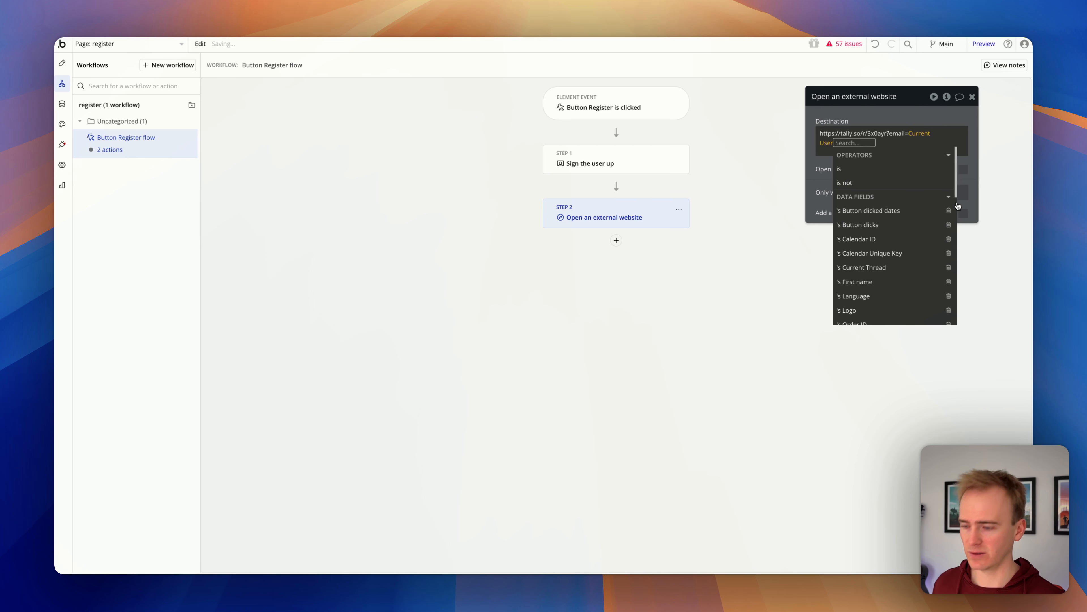
text(em)
click(872, 170)
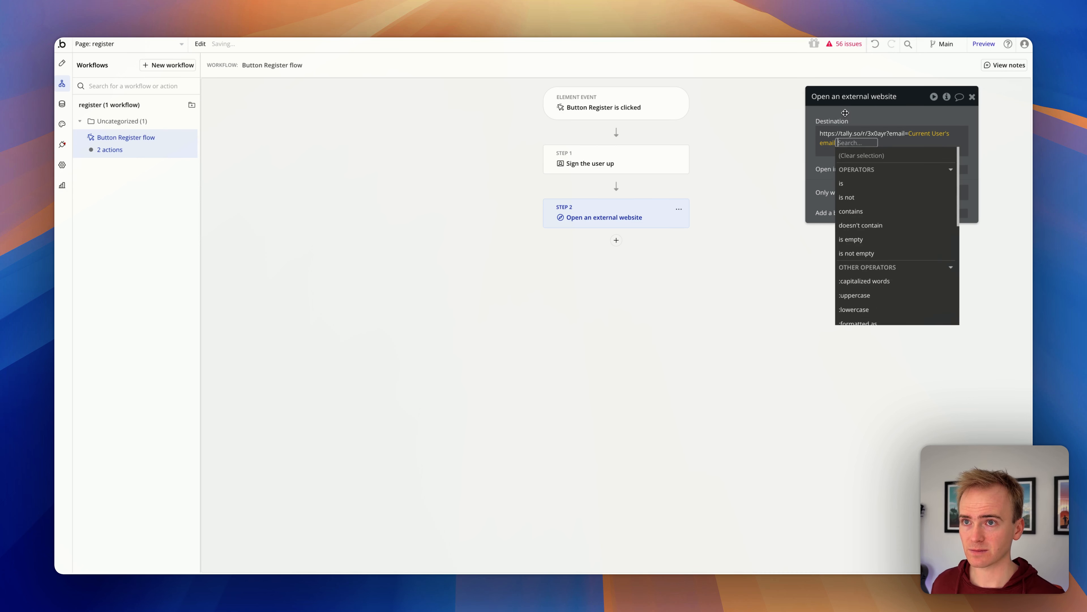
click(845, 112)
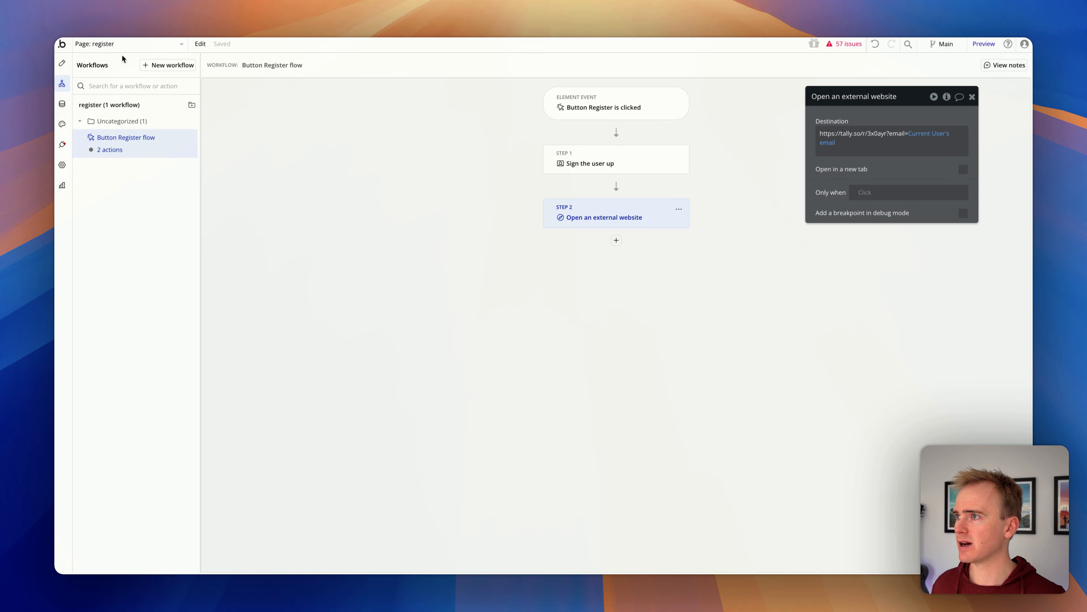
- Open the tally-form-data backend workflow's request data types and examine the raw data of the form submission
click(128, 50)
scroll(168, 393, down, 10)
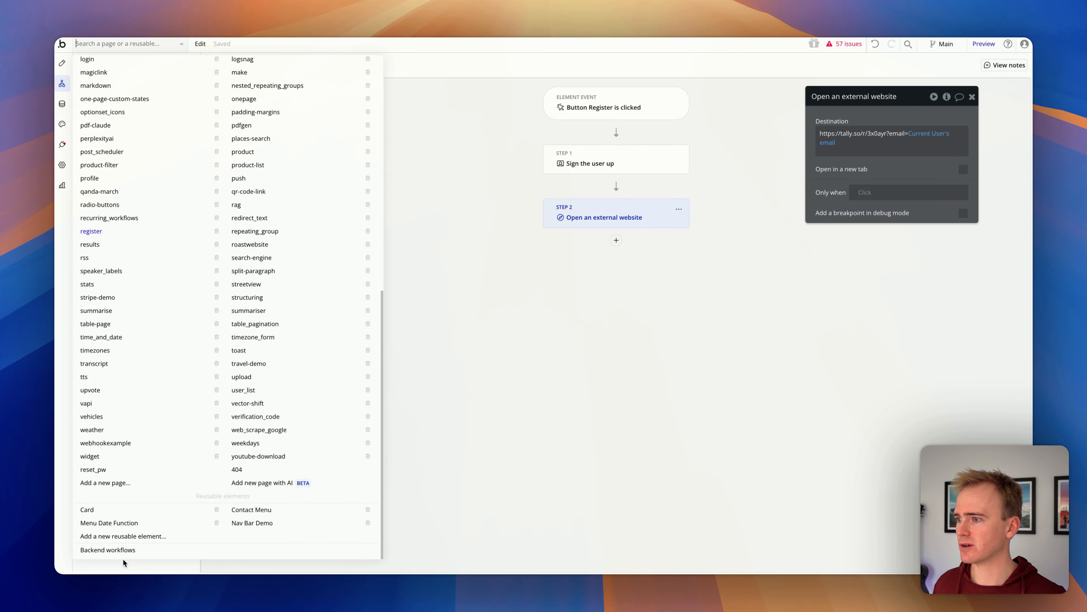
click(124, 549)
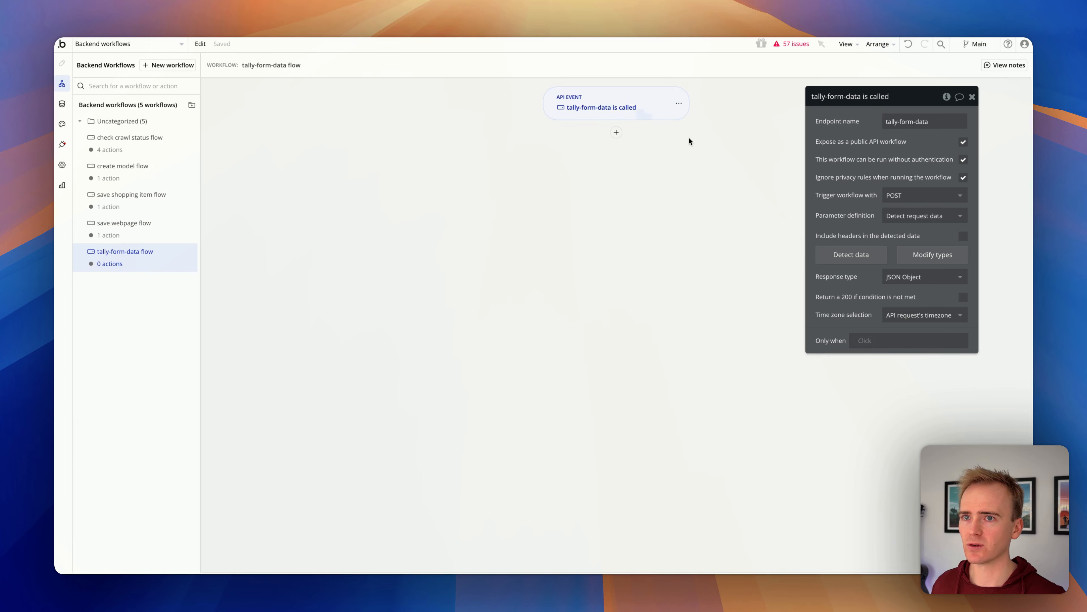
click(918, 254)
scroll(479, 407, down, 3)
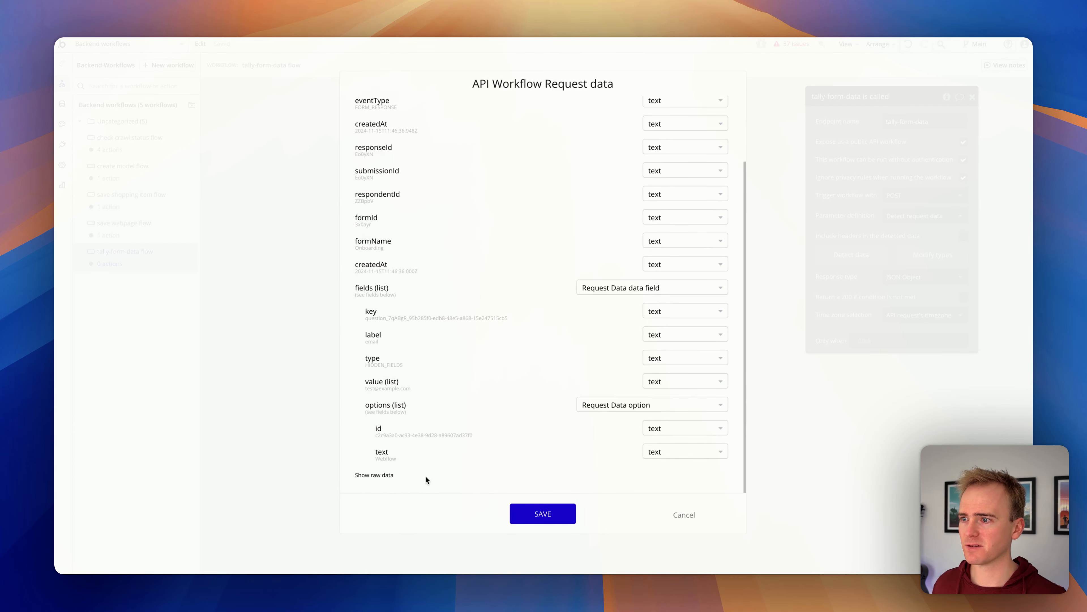
click(372, 475)
scroll(468, 369, down, 8)
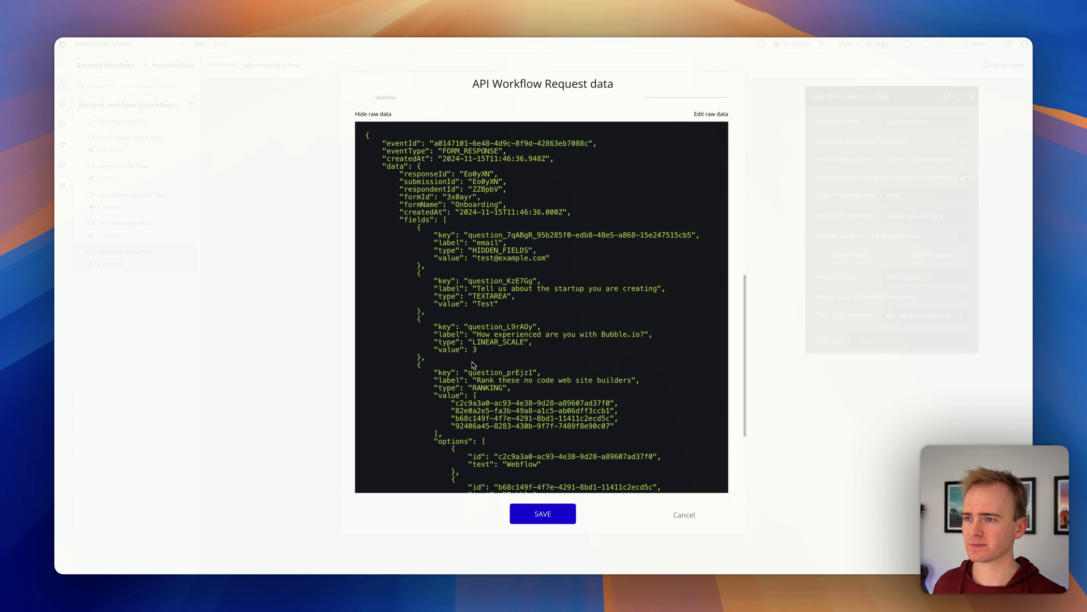